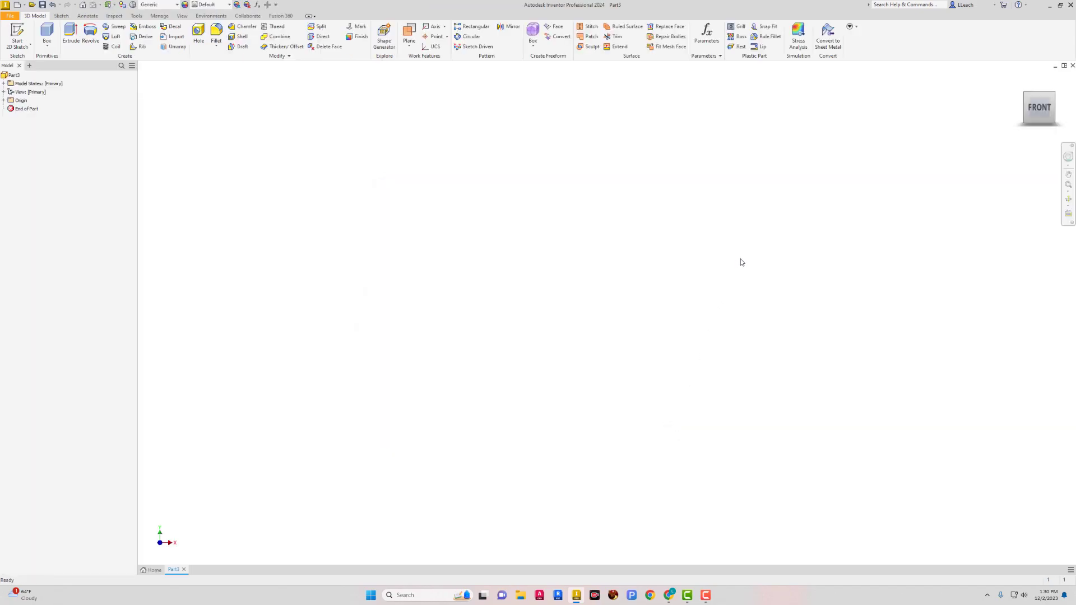
Sketch a 6 mm diameter circle centered on the origin on the XY plane and finish the sketch
left_click(23, 47)
left_click(32, 62)
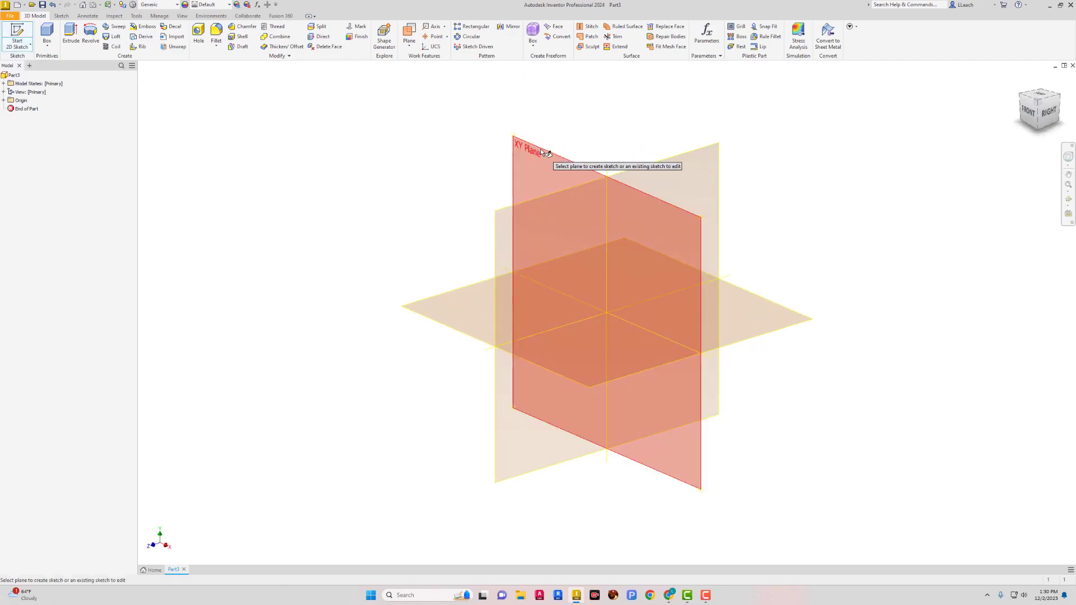
left_click(545, 152)
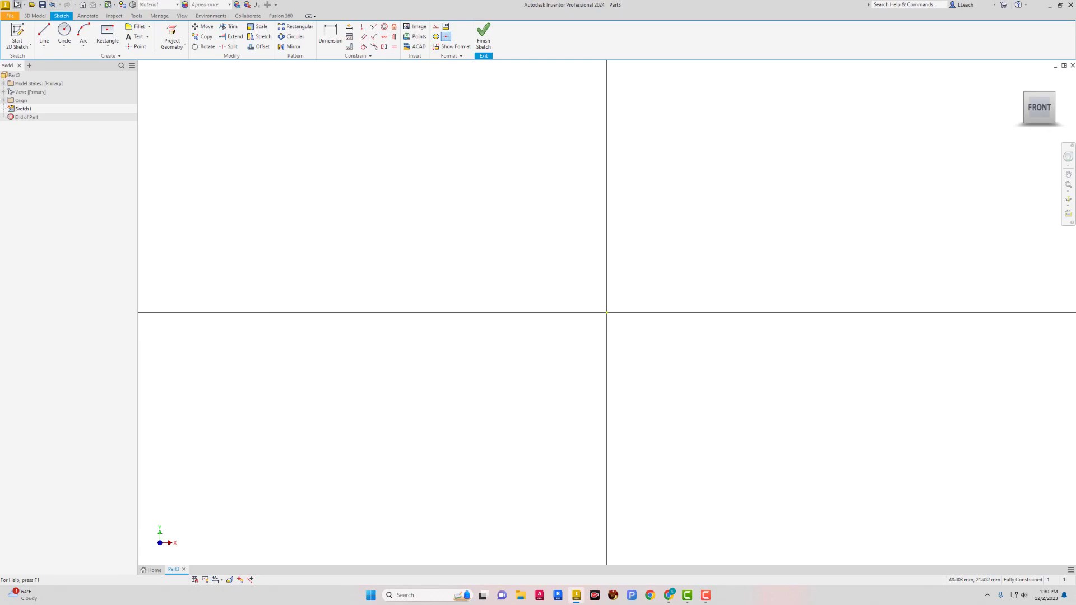
left_click(63, 47)
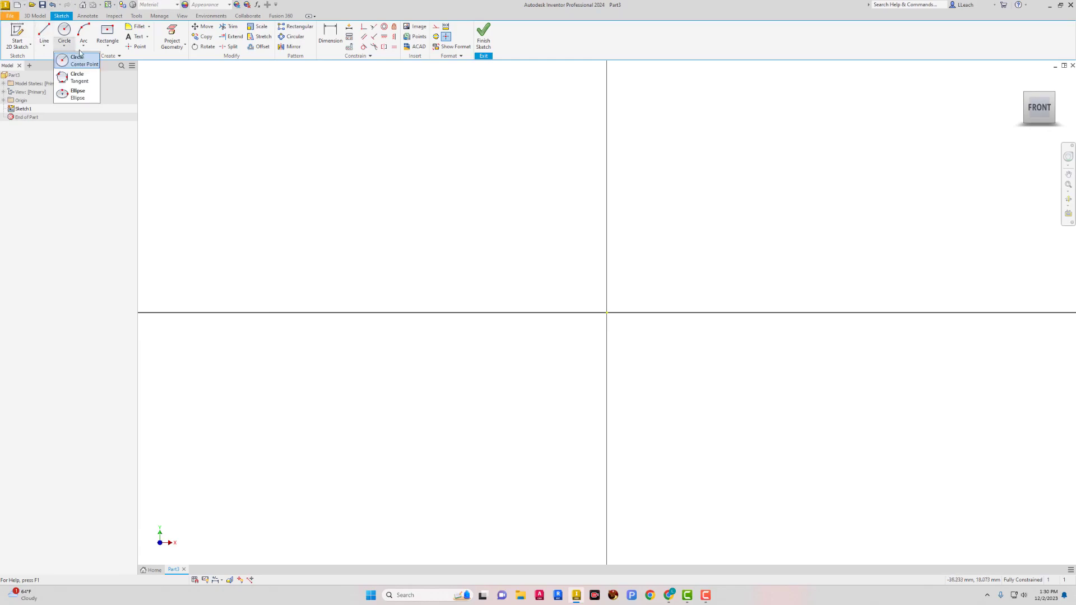
left_click(80, 61)
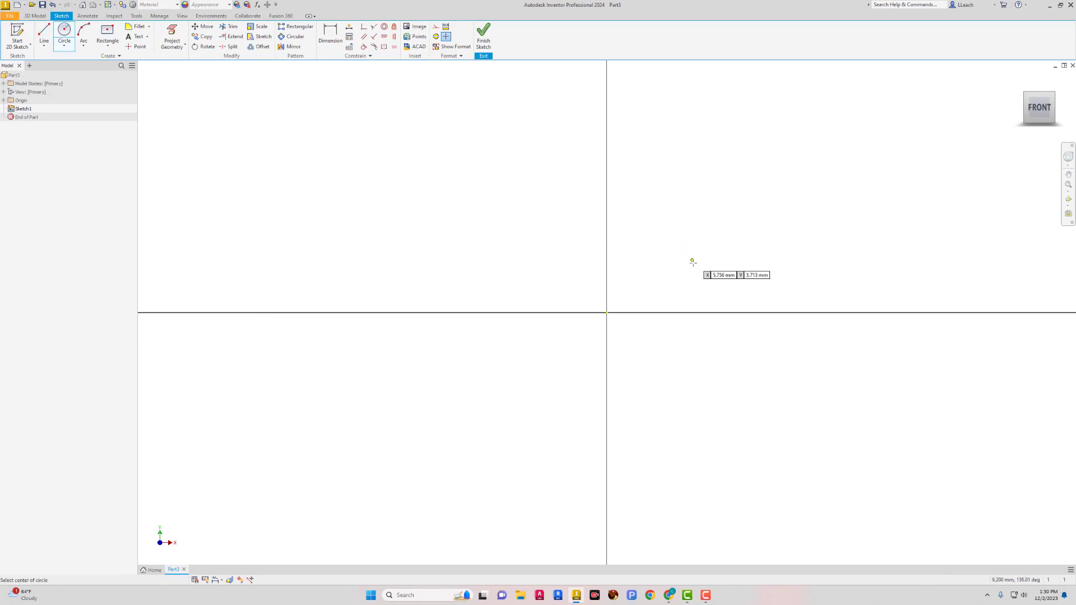
left_click(610, 311)
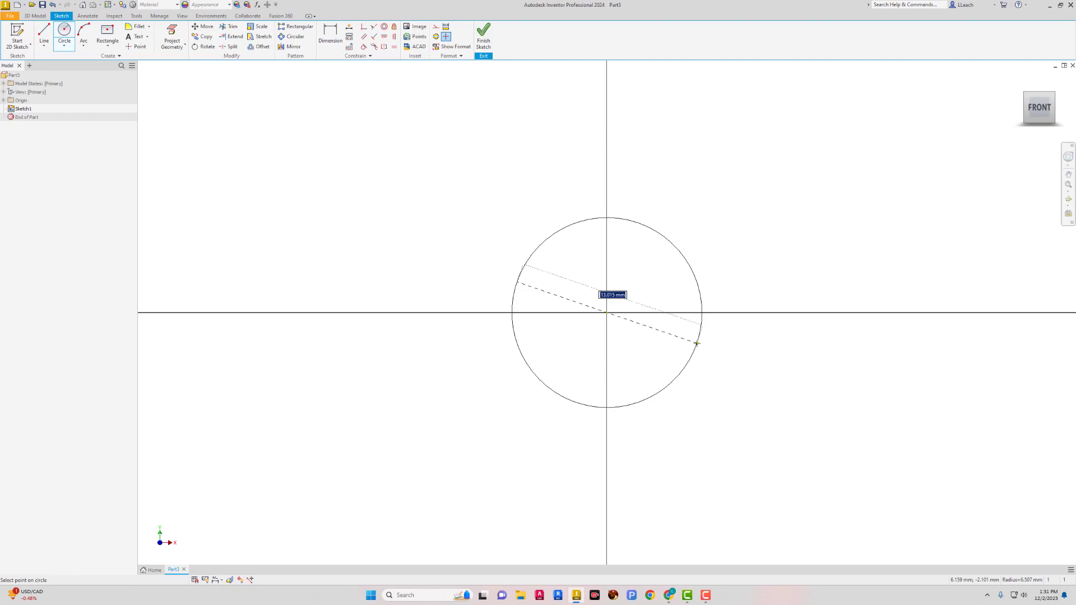
type("6")
key("Return")
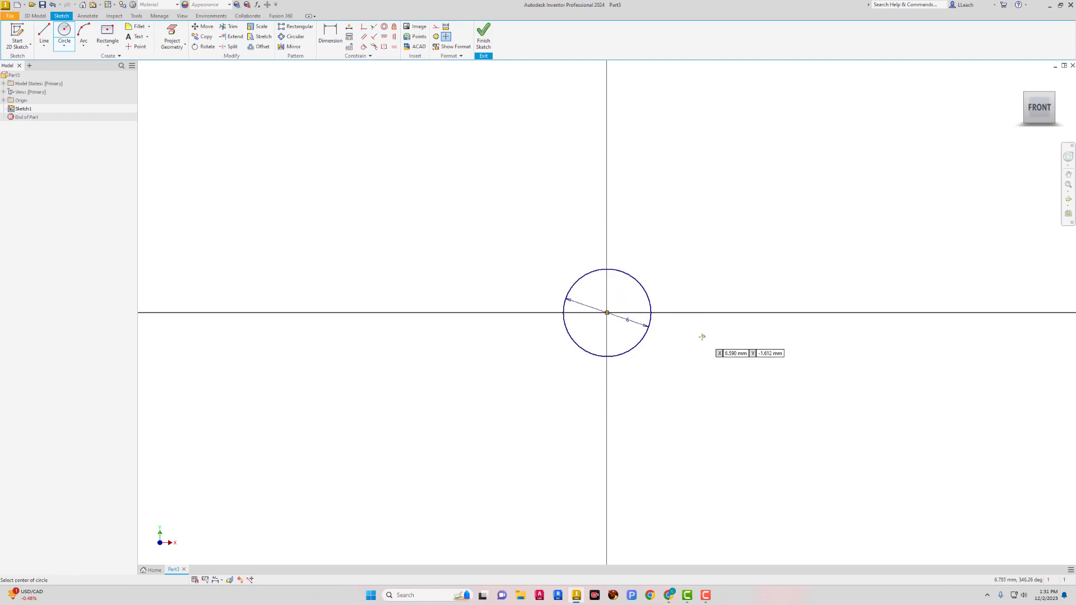
scroll(628, 303, "down", 2)
scroll(633, 301, "up", 3)
scroll(633, 301, "up", 3)
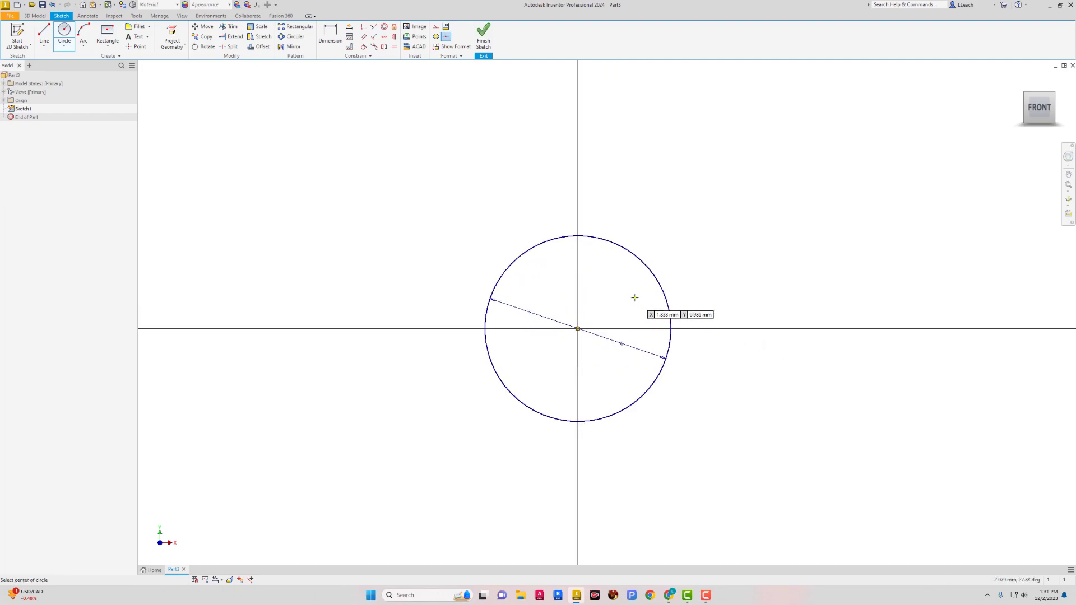
left_click(485, 45)
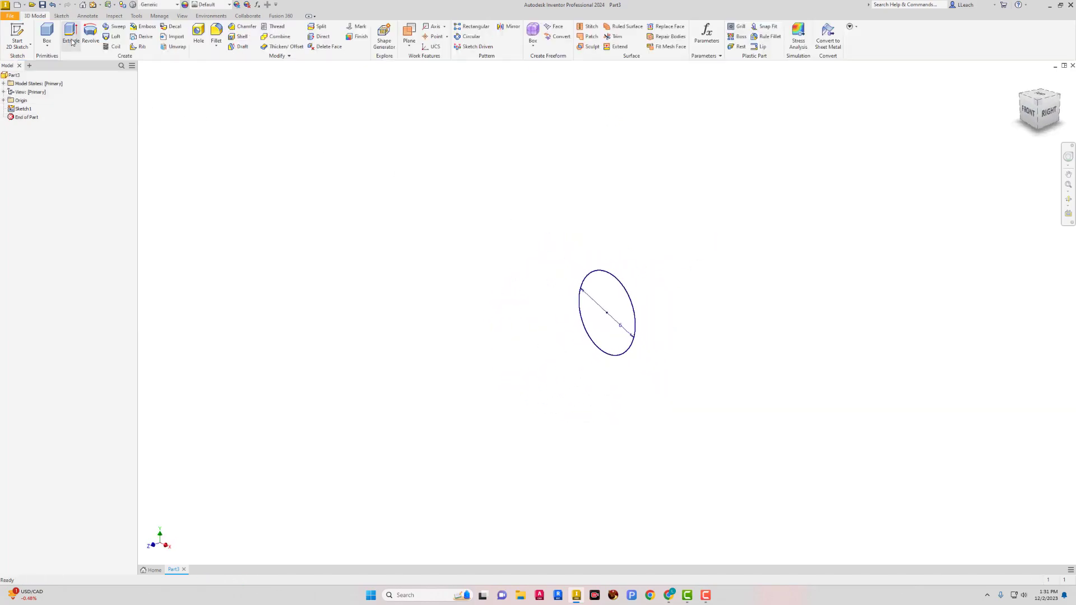
Extrude the circle 80 mm in the default direction as a new solid body
left_click(71, 35)
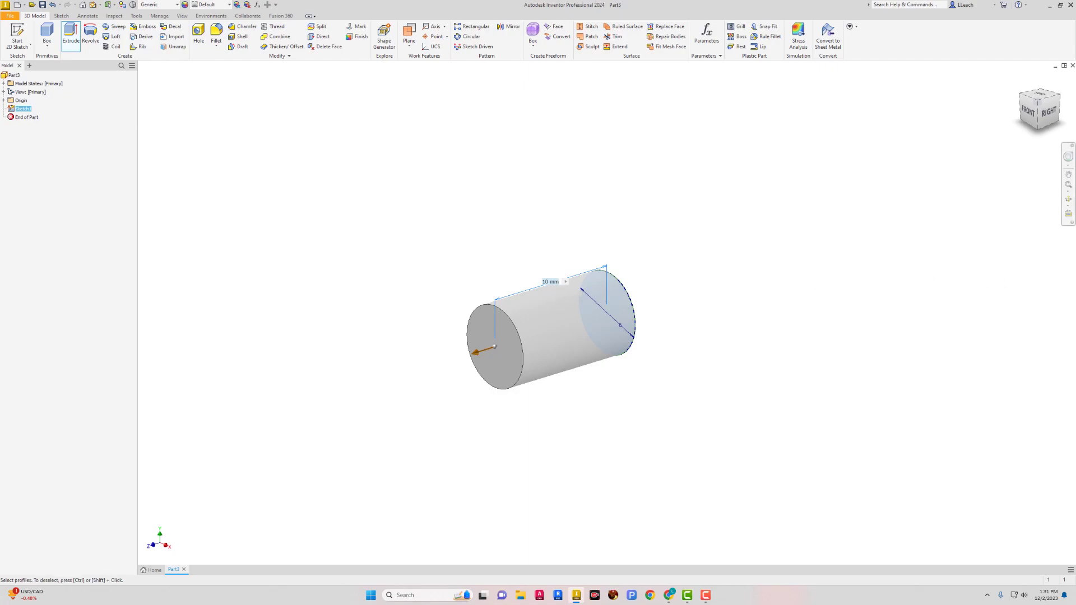
left_click_drag(1075, 185, 289, 202)
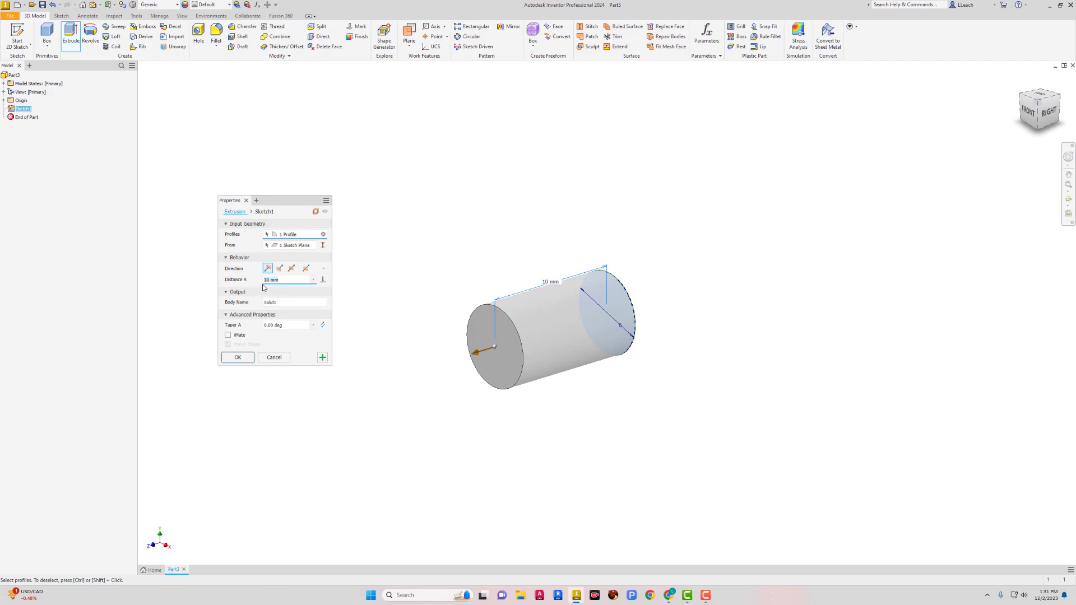
left_click(268, 279)
key("BackSpace")
type("8")
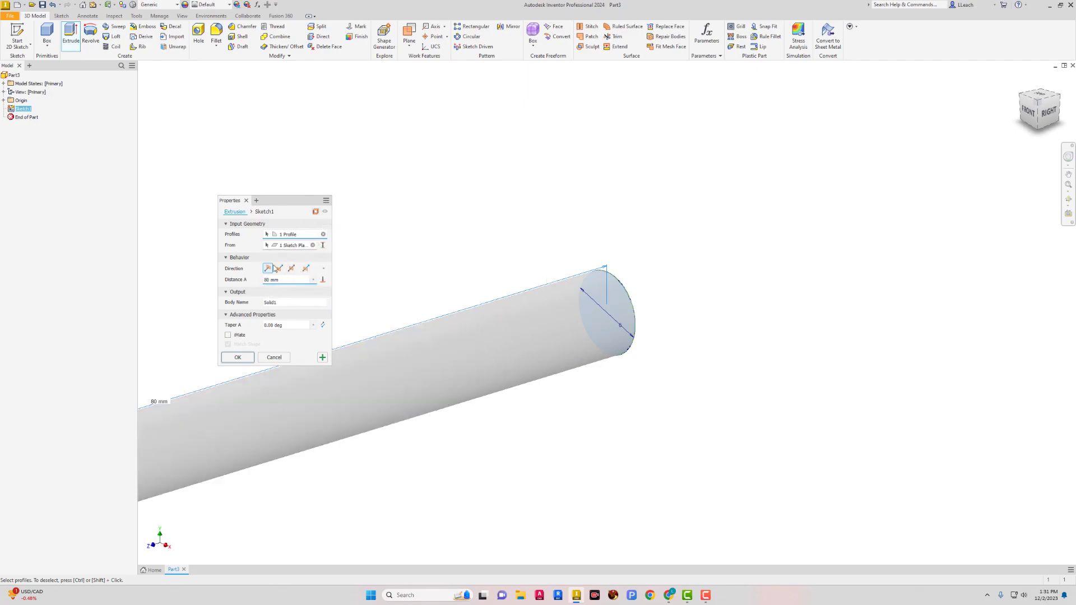
left_click(237, 357)
middle_click_drag(574, 344, 856, 248)
scroll(637, 275, "down", 2)
scroll(631, 269, "up", 4)
middle_click_drag(631, 269, 710, 240)
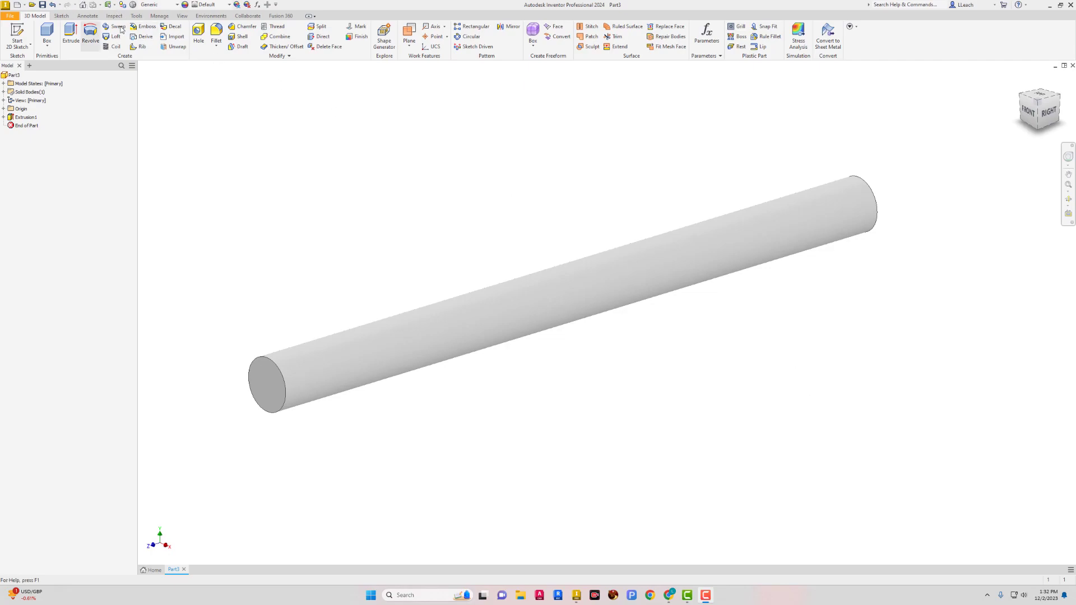
Start a new 2D sketch on the back end face of the cylinder
left_click(23, 47)
left_click(30, 62)
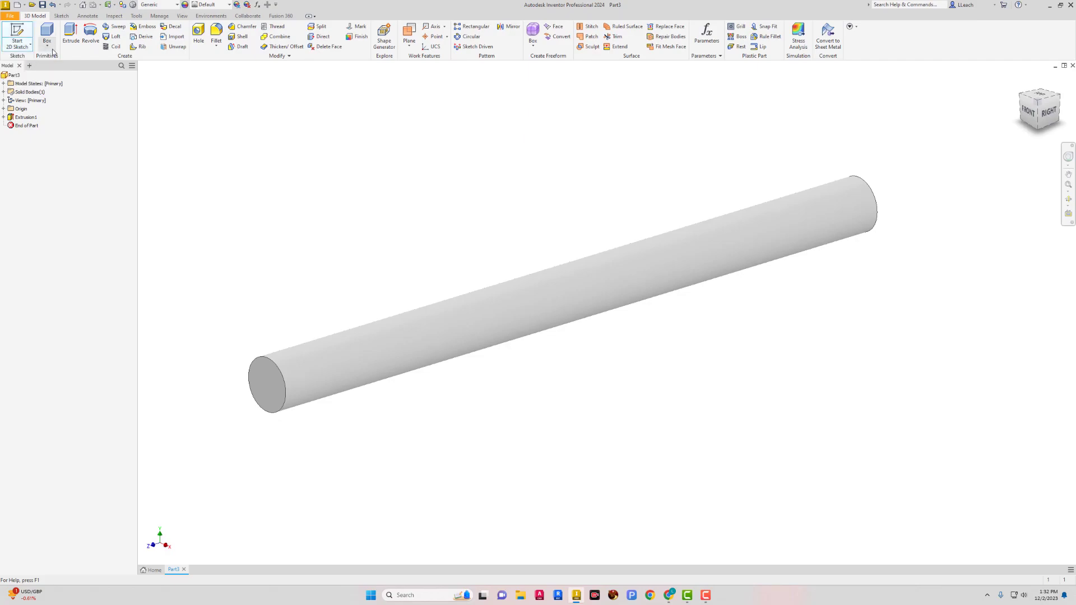
left_click(1060, 99)
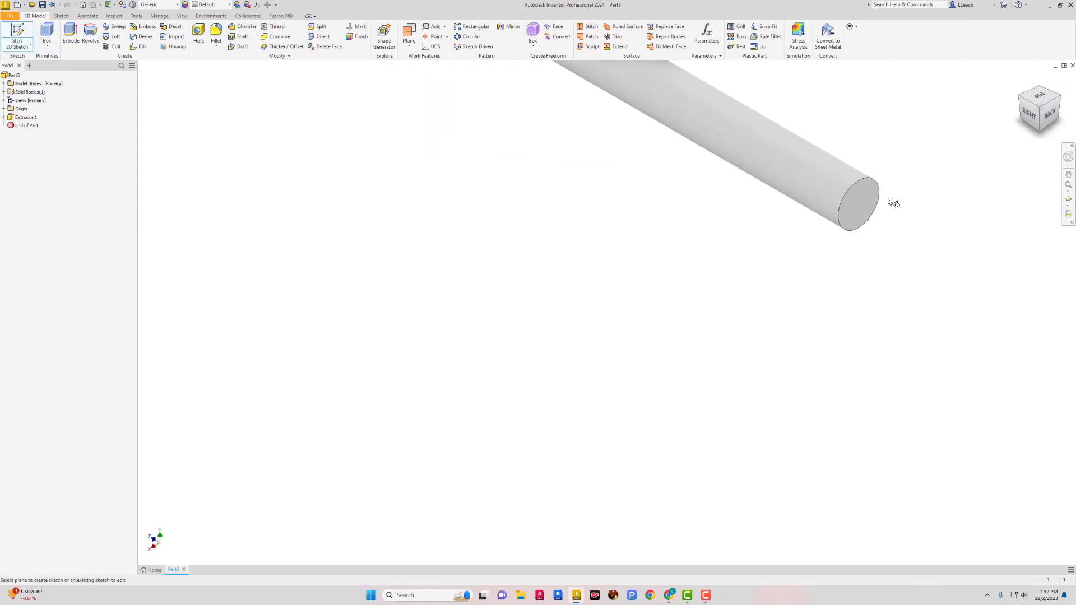
left_click(868, 205)
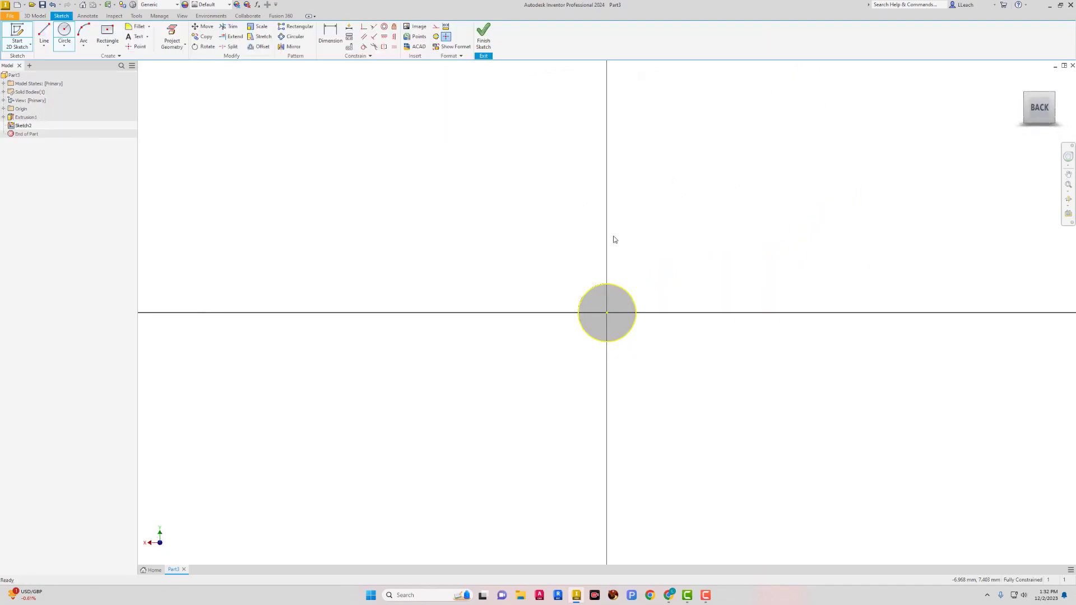
Draw a two-point center rectangle about 10.7 mm wide and 1.3 mm high, centered on the circular face
scroll(603, 327, "up", 5)
mouse_move(624, 320)
middle_mouse_down()
mouse_move(639, 298)
mouse_move(619, 309)
mouse_move(634, 302)
middle_mouse_up()
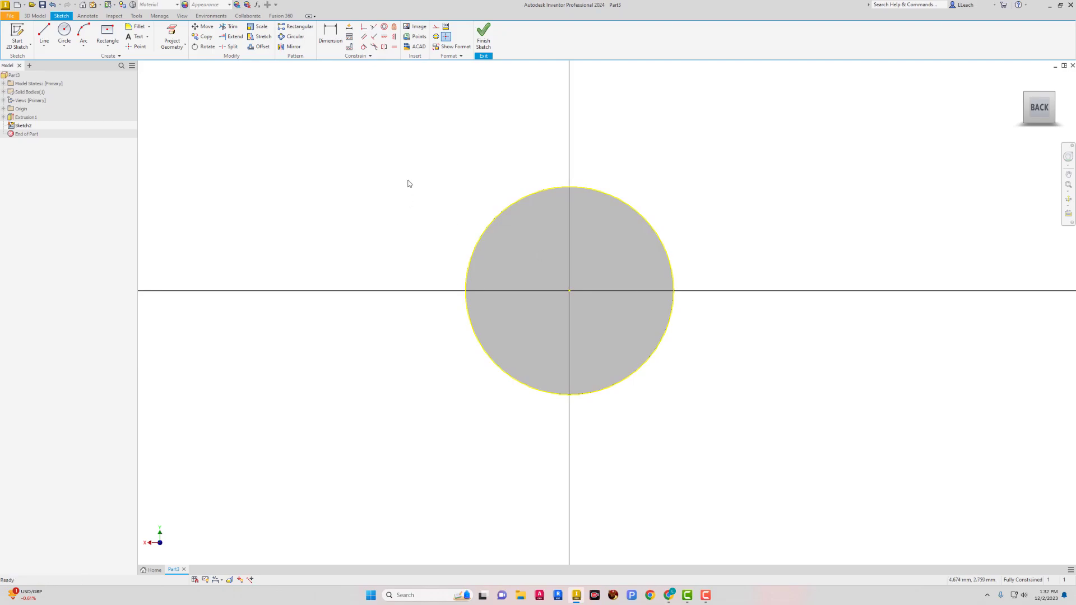
left_click(108, 49)
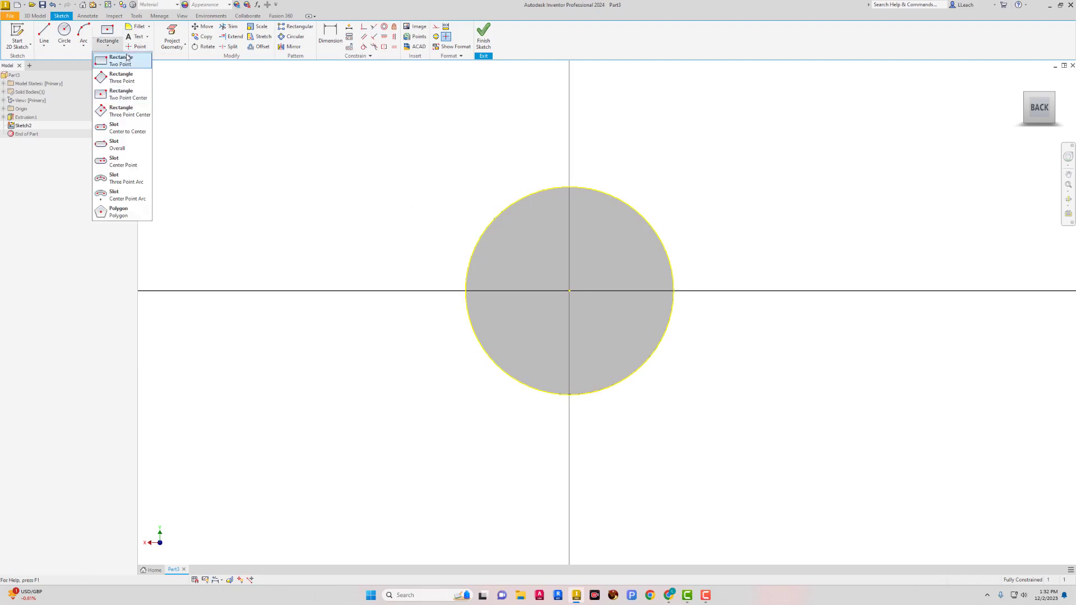
left_click(130, 95)
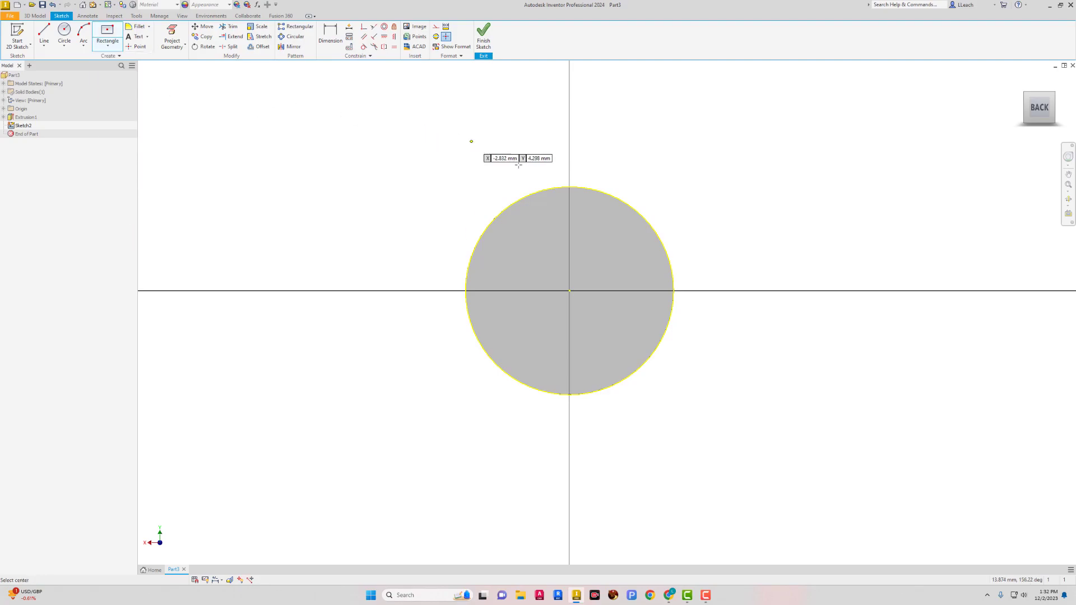
left_click(569, 290)
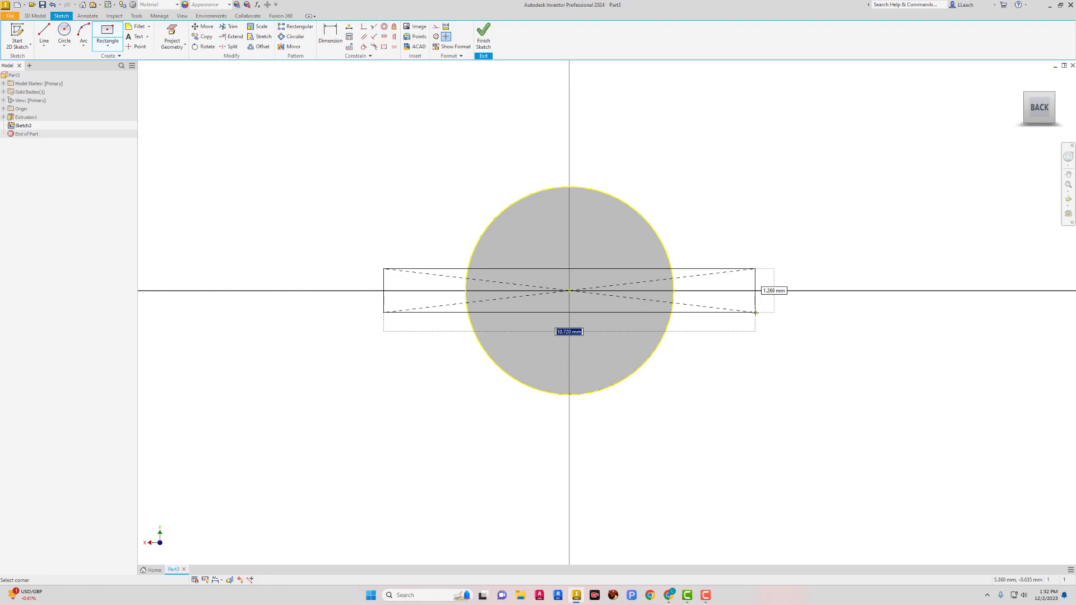
left_click(755, 312)
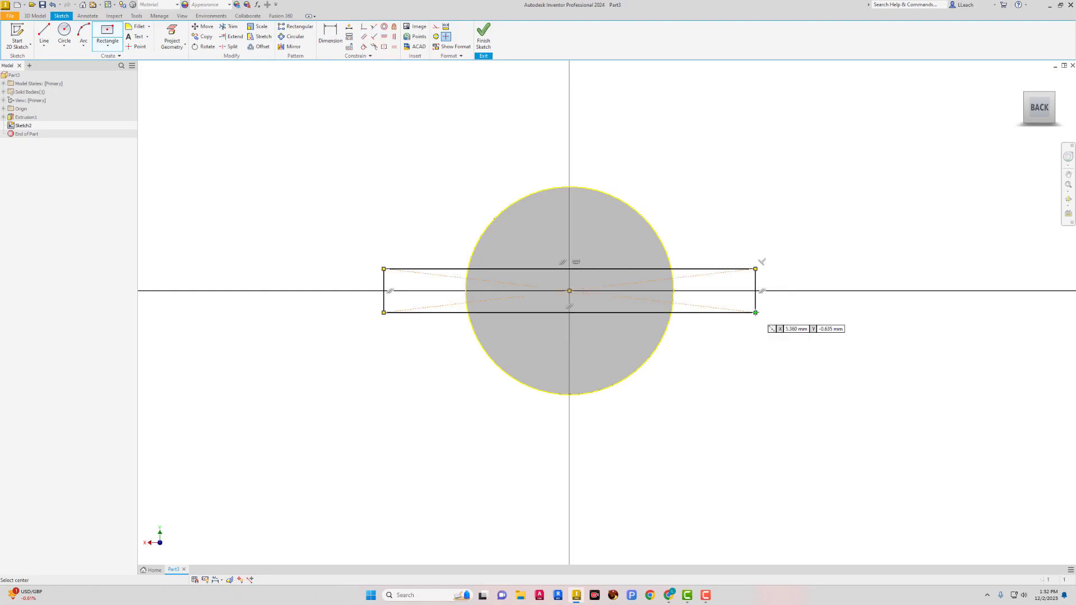
Dimension the rectangle's horizontal length to 10 mm
left_click(328, 36)
left_click(703, 270)
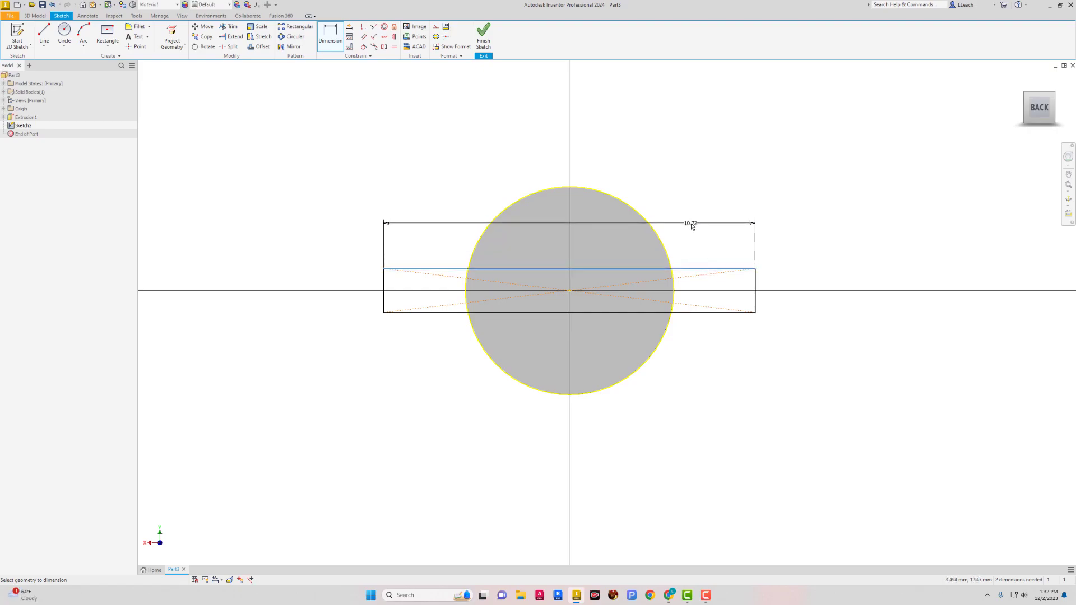
type("10")
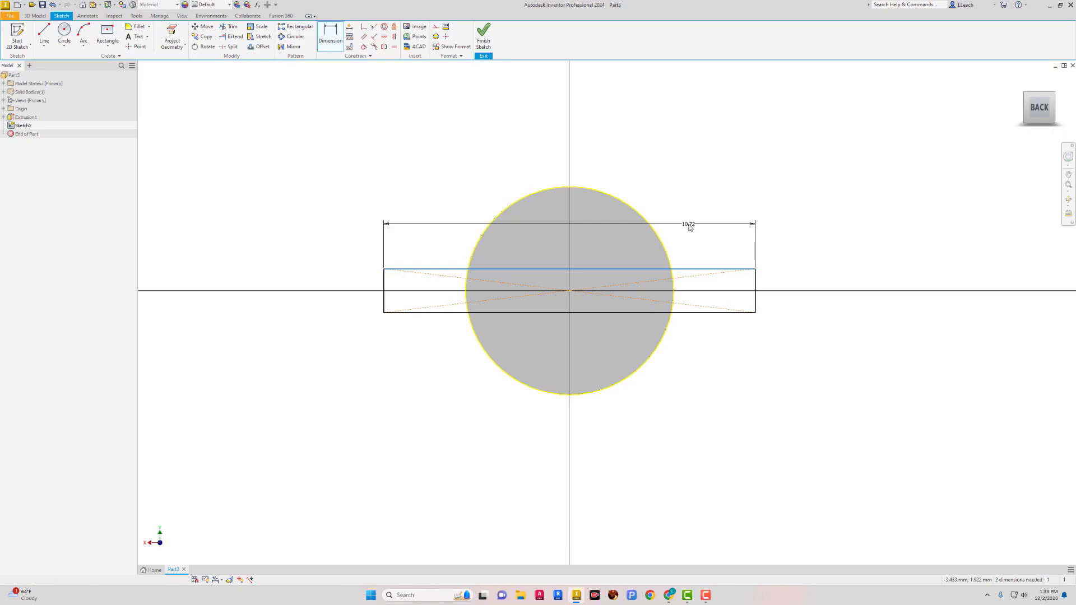
left_click(690, 227)
type("10")
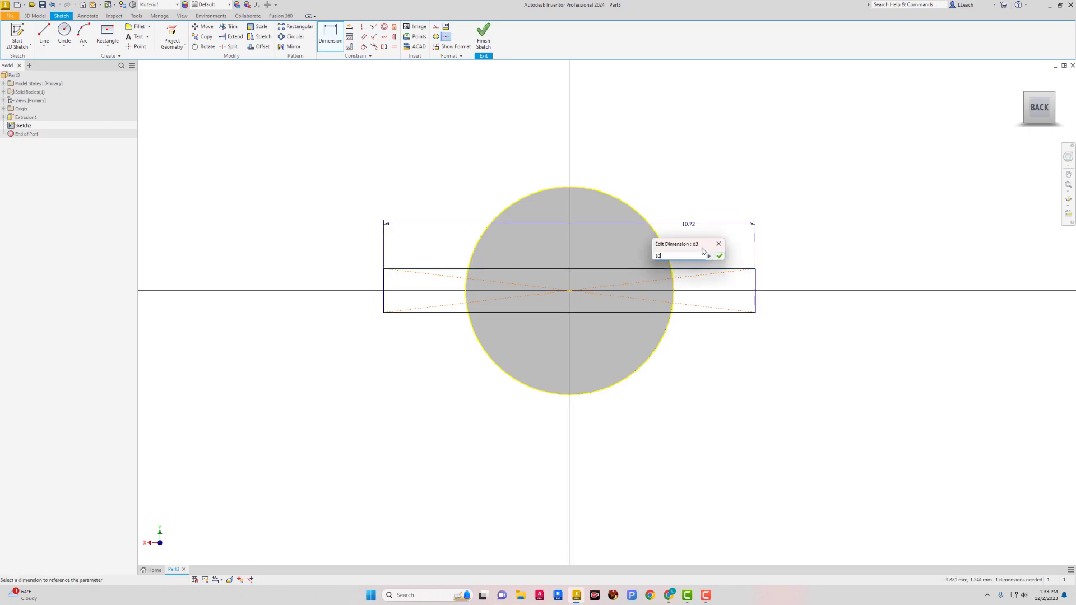
key("Return")
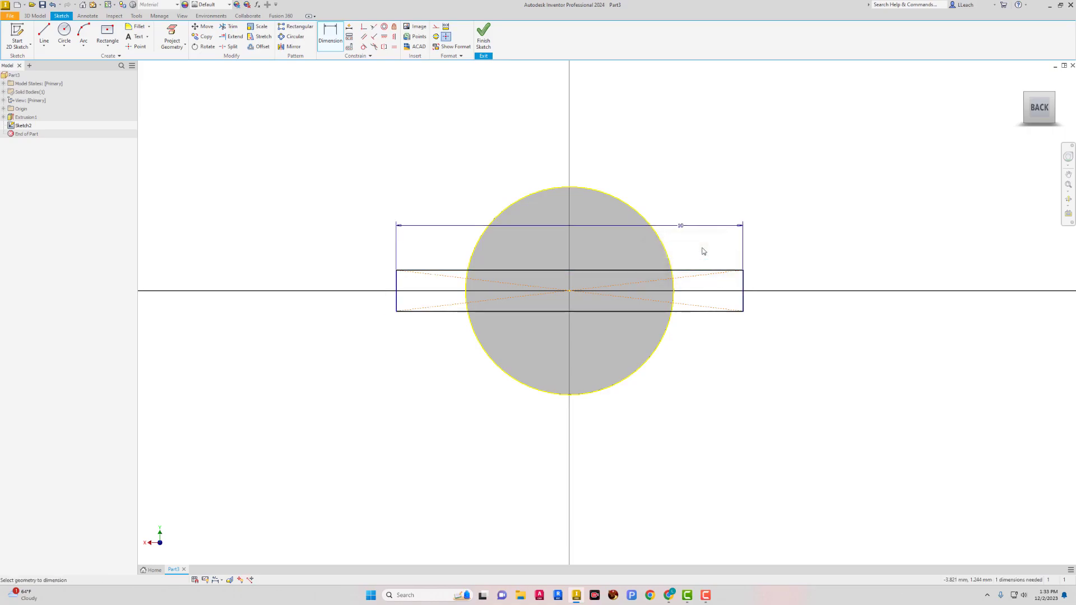
Dimension the rectangle's height to 1 mm and finish the sketch
left_click(745, 289)
left_click(807, 289)
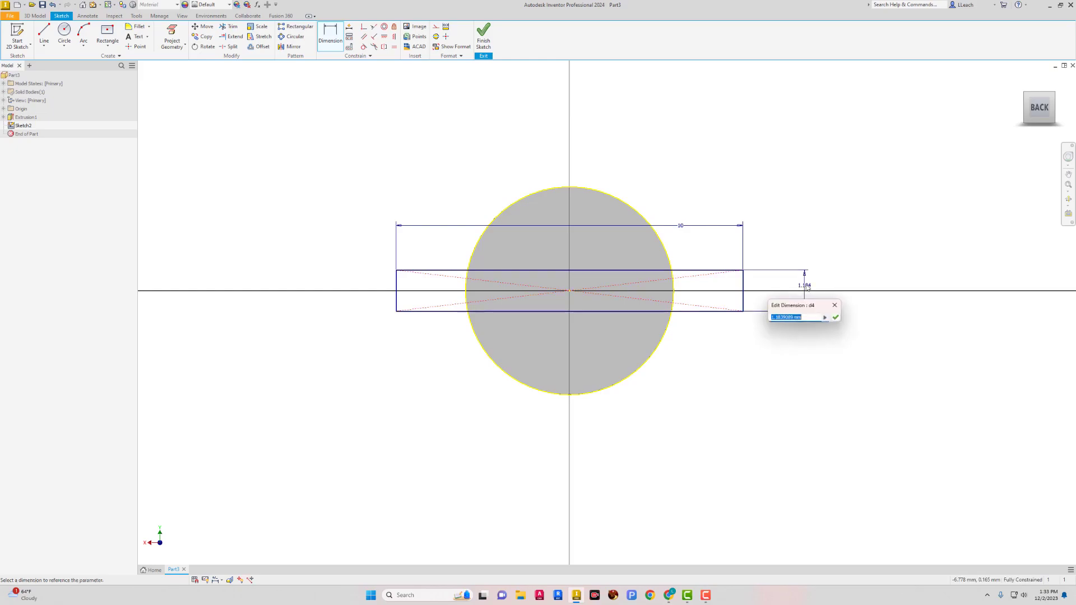
type("1")
left_click(834, 317)
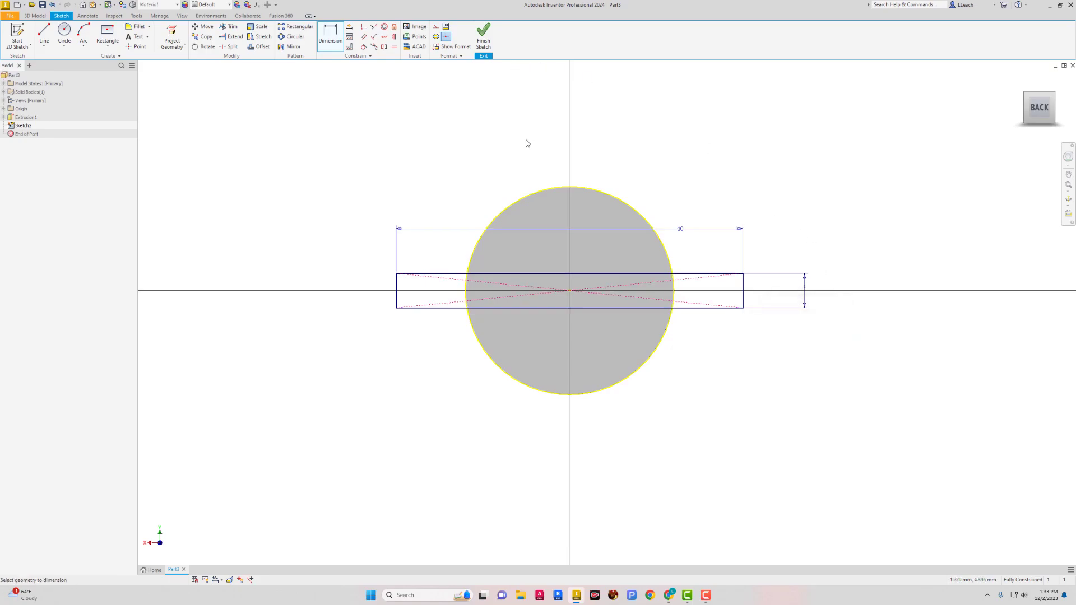
middle_click_drag(493, 50, 662, 177, "shift")
Extrude the rectangle profiles 18 mm in the flipped direction along the cylinder, joined to the existing body
middle_click_drag(707, 222, 681, 382)
middle_click_drag(708, 251, 686, 320)
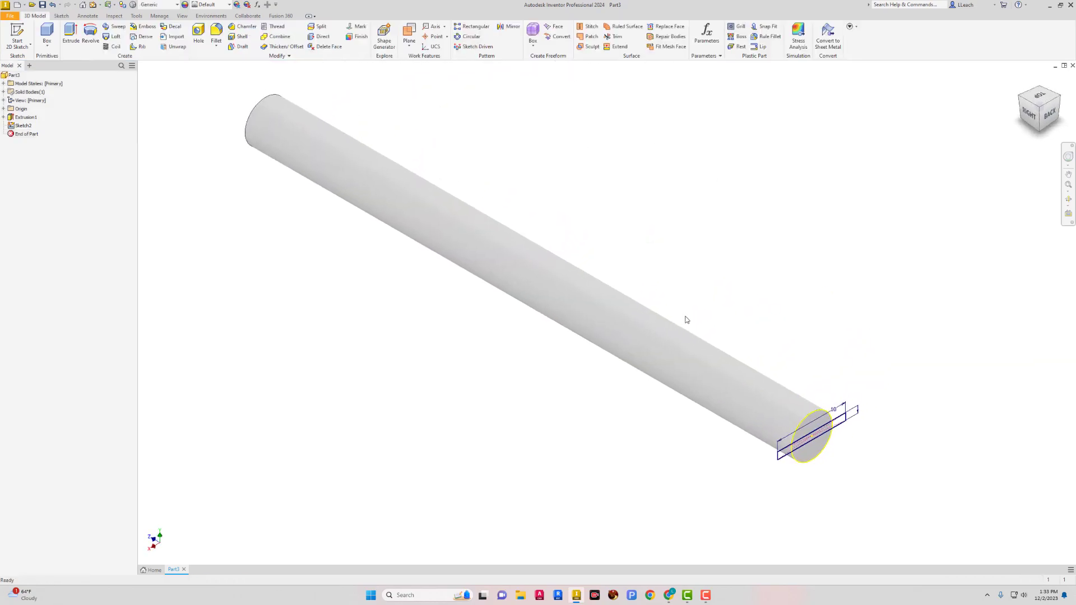
left_click(72, 34)
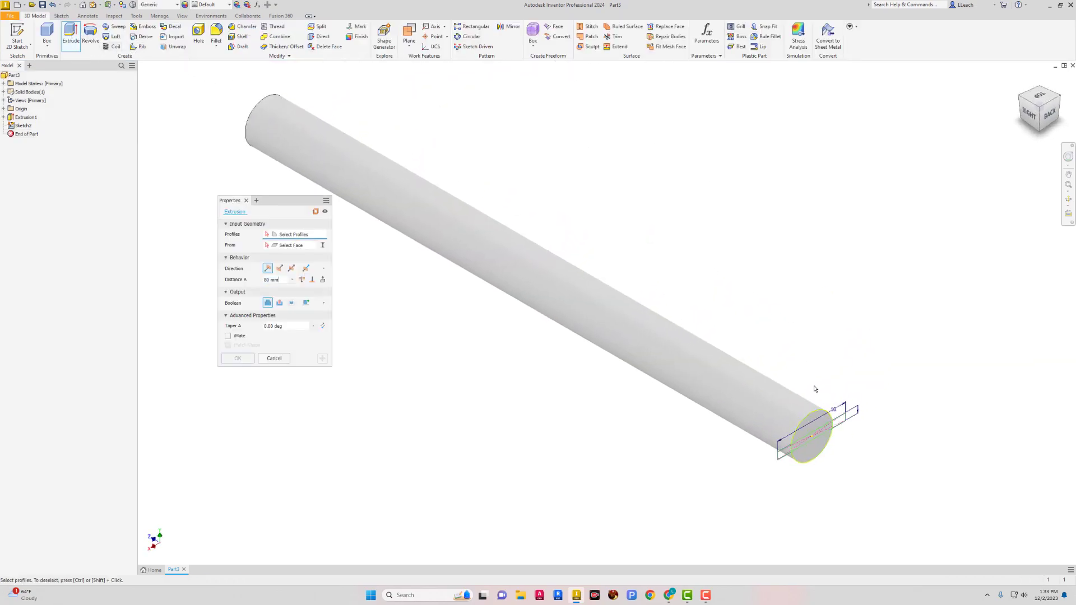
left_click(784, 451)
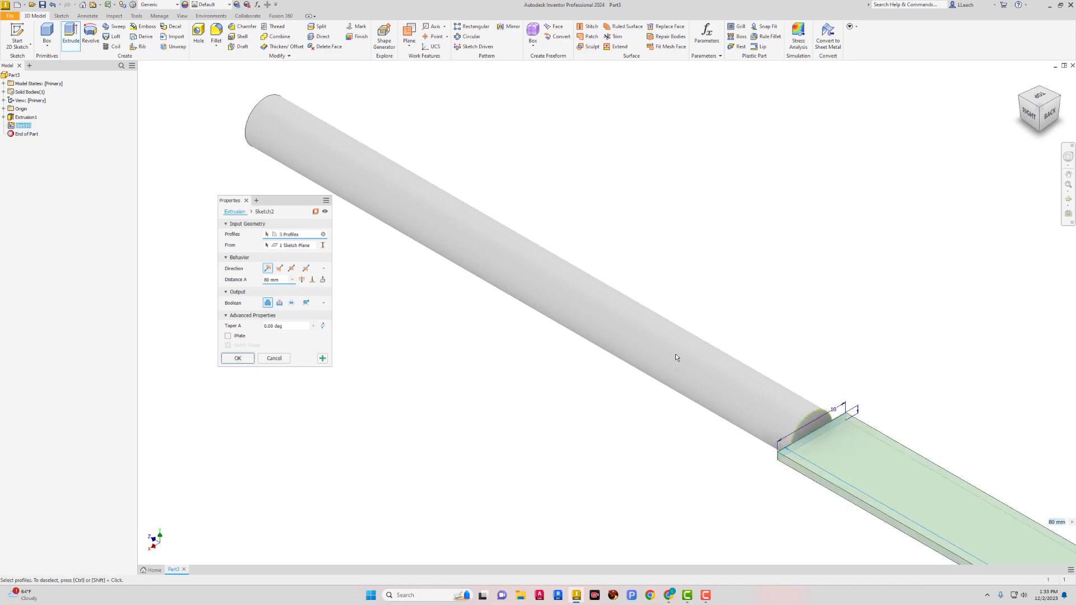
left_click(279, 269)
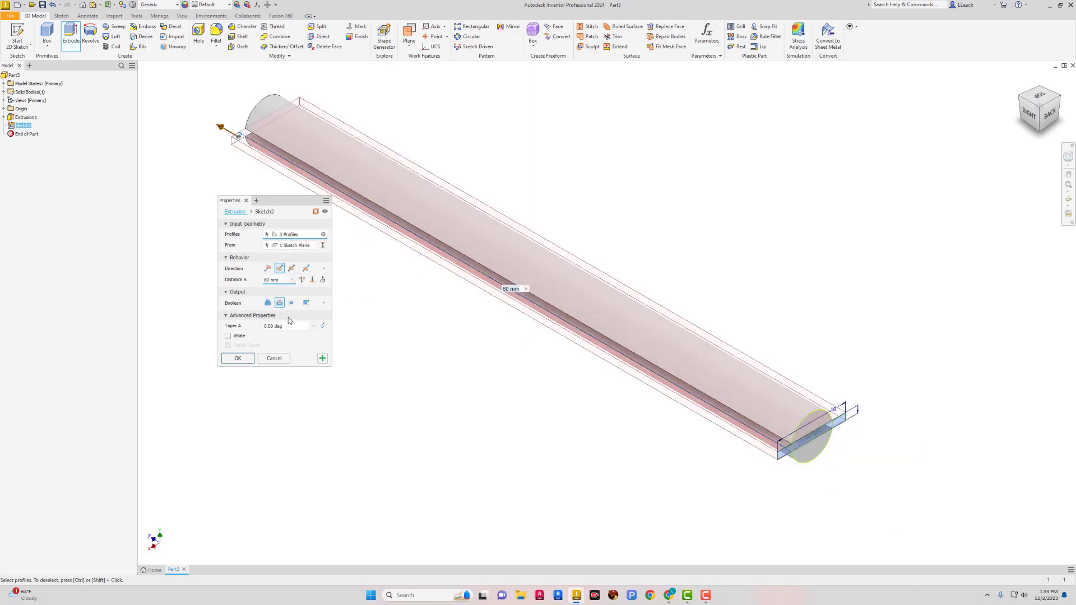
left_click(268, 303)
left_click(283, 281)
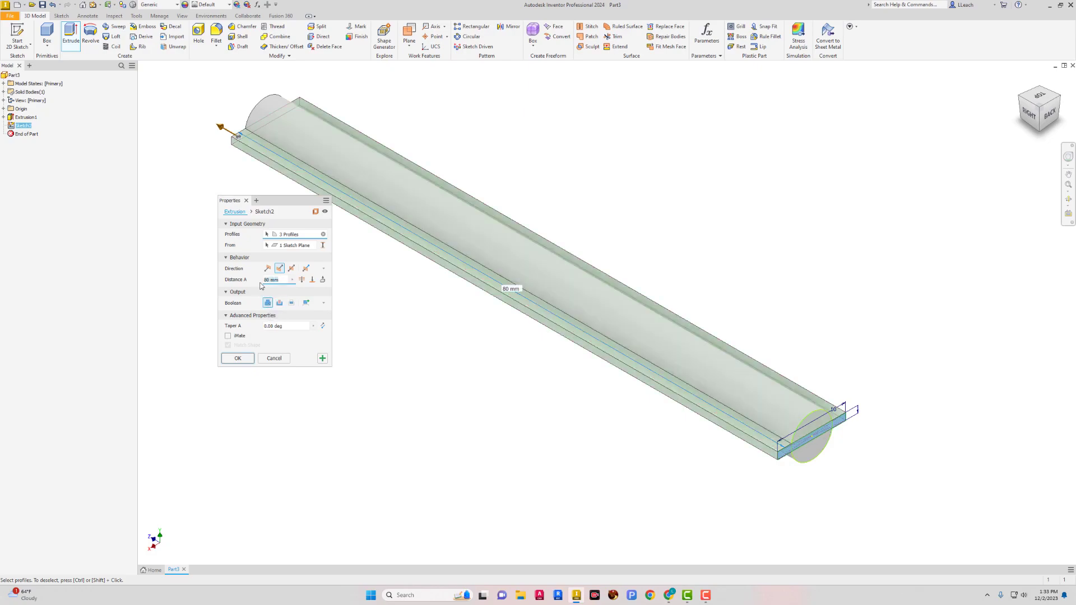
type("18")
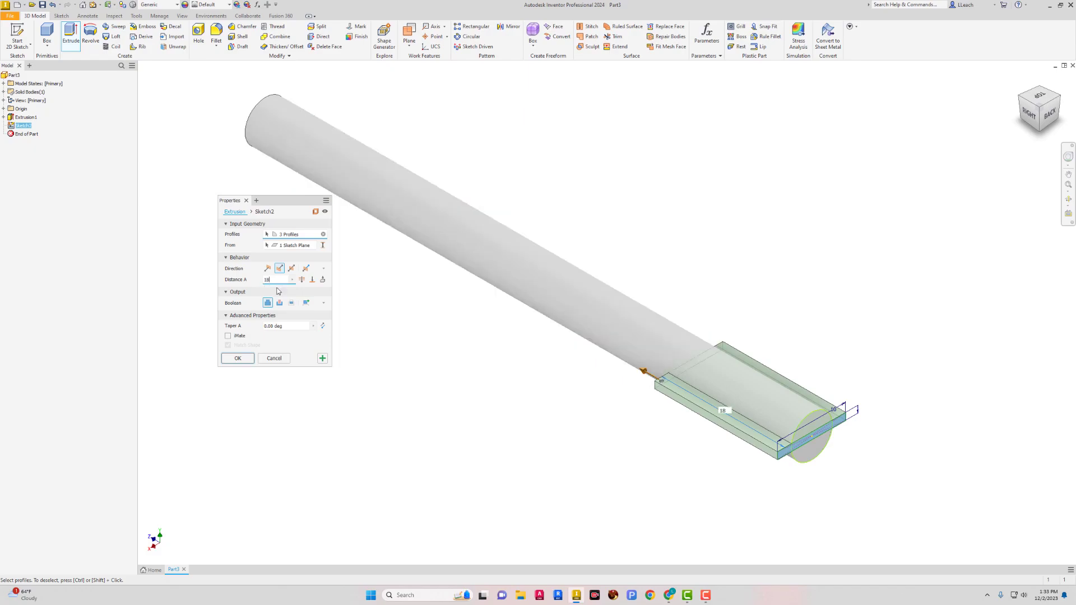
left_click(237, 358)
Fillet the four outer corner edges of the two wings with a 2 mm radius
scroll(735, 361, "down", 3)
scroll(735, 364, "up", 4)
middle_click_drag(745, 355, 710, 341)
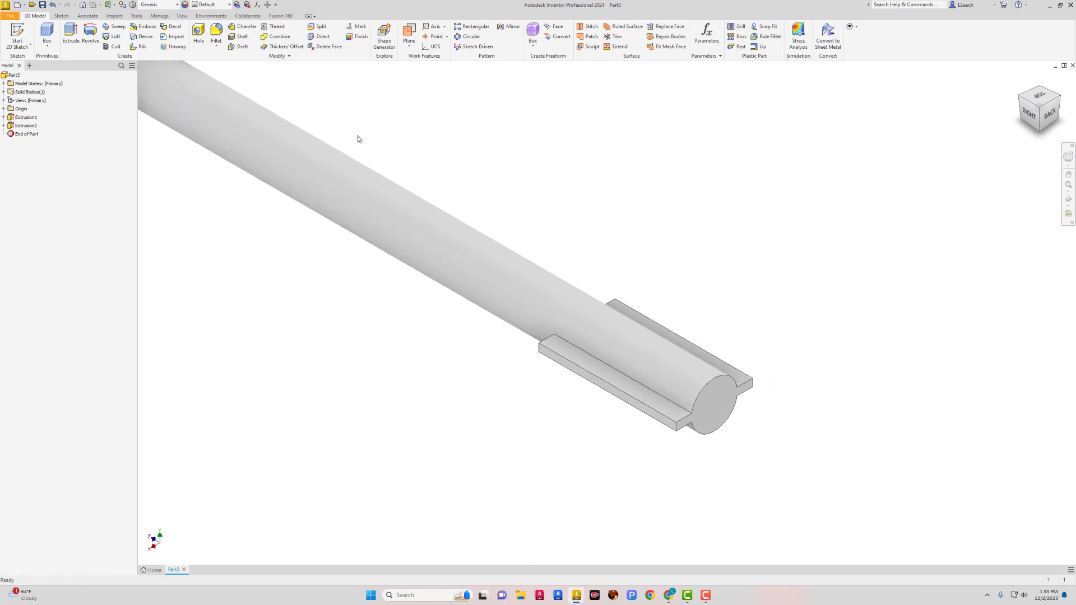
left_click(219, 50)
left_click(227, 63)
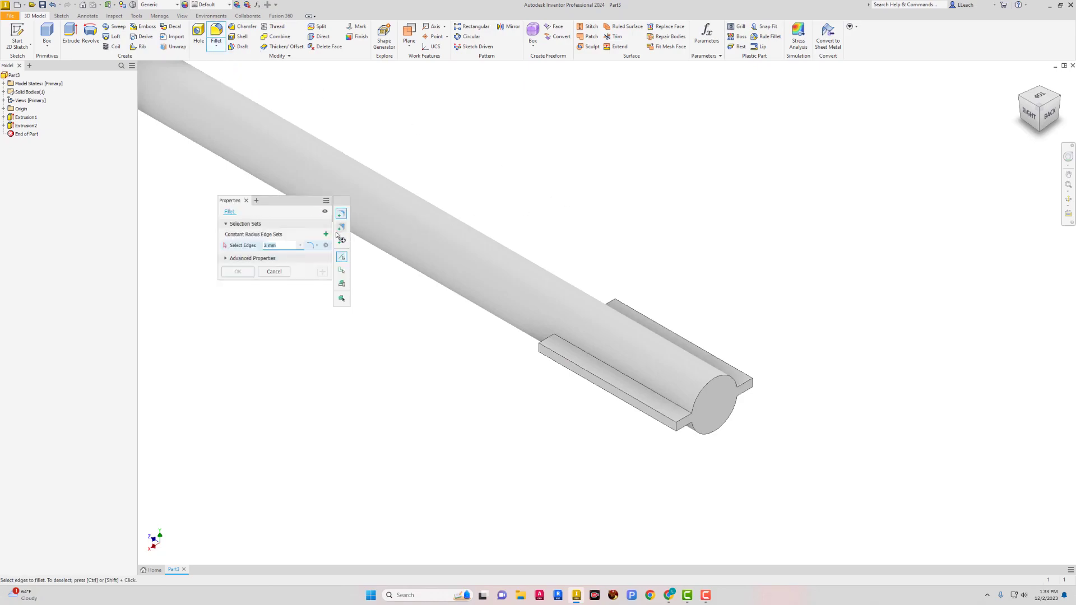
left_click_drag(291, 205, 276, 315)
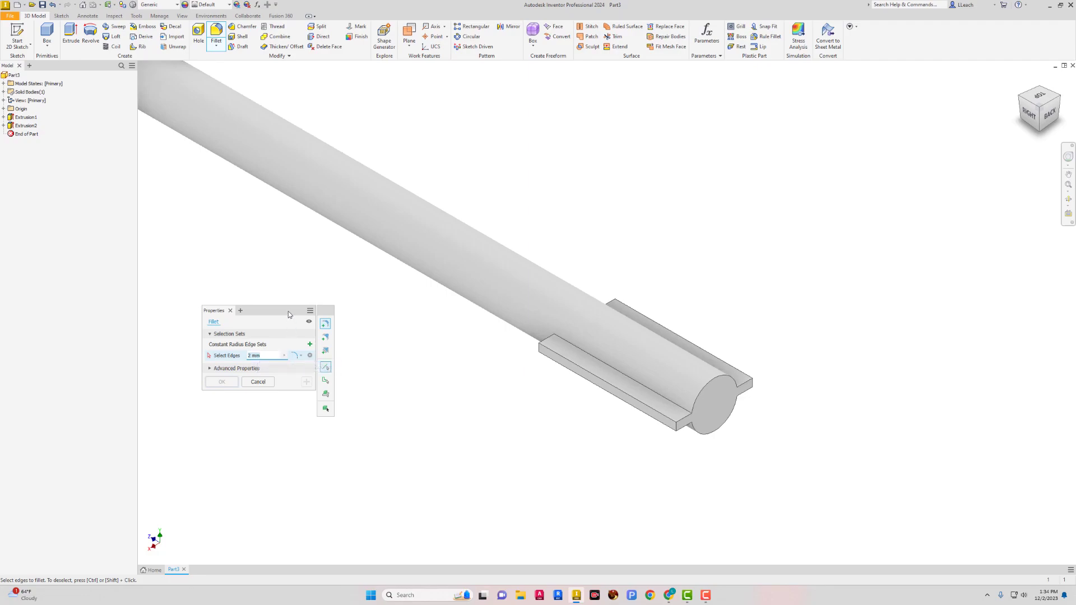
left_click_drag(289, 313, 278, 325)
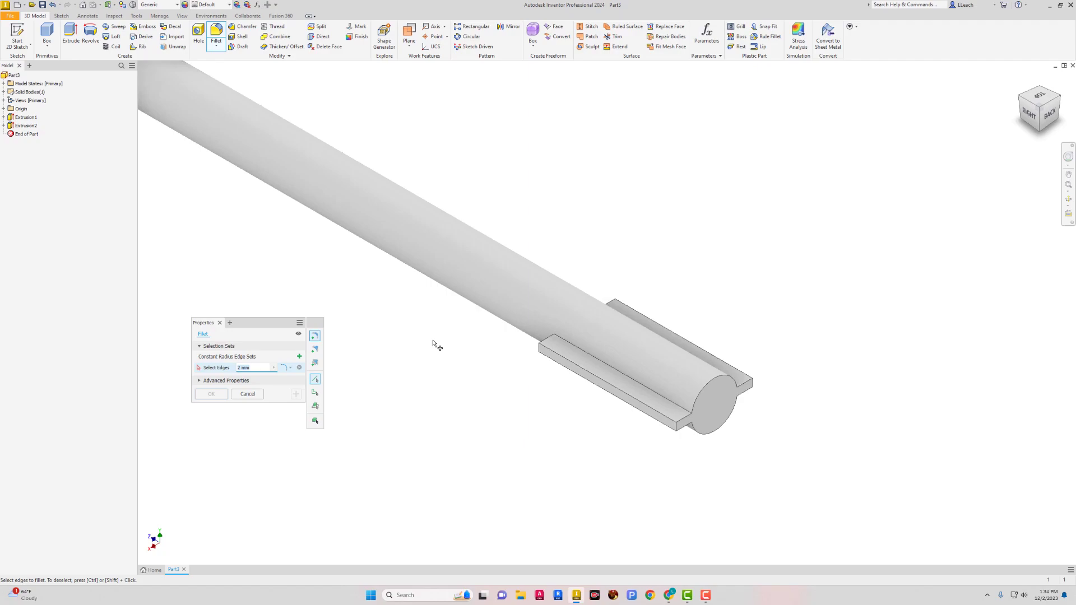
scroll(541, 353, "down", 2)
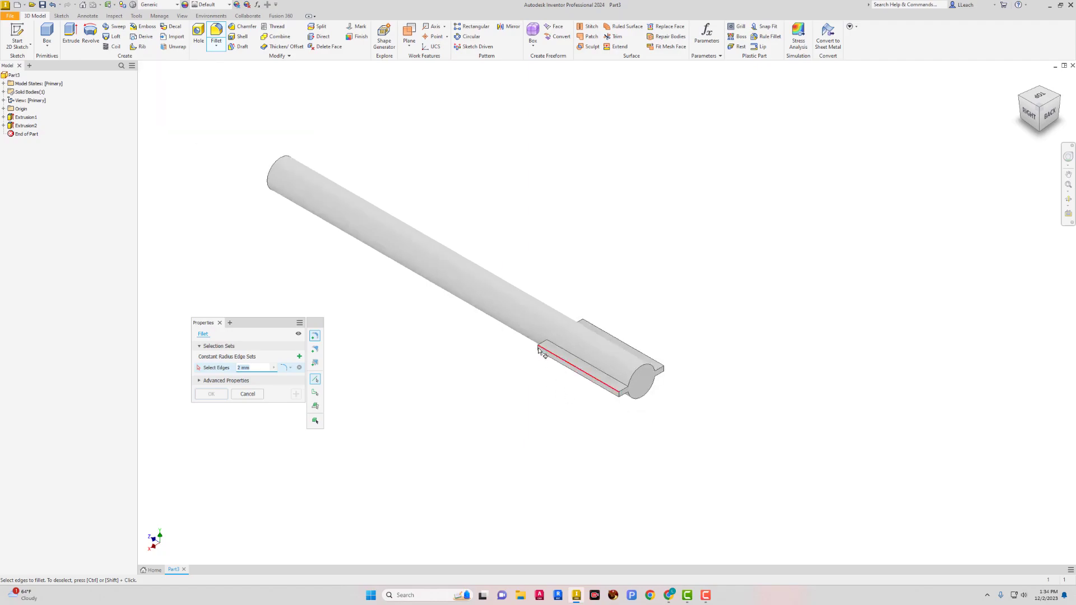
scroll(542, 353, "up", 3)
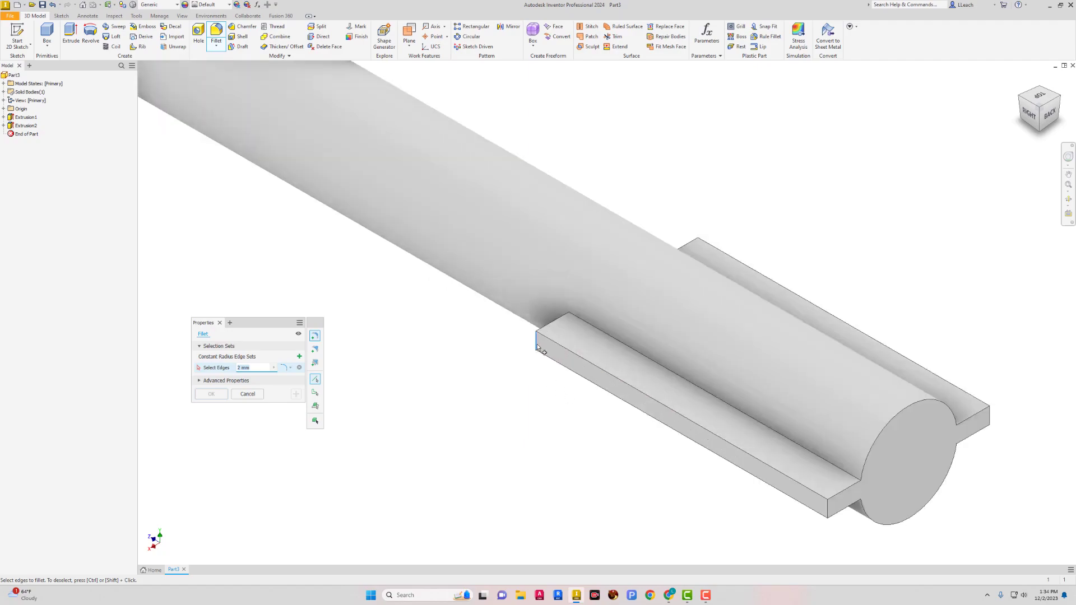
left_click(538, 348)
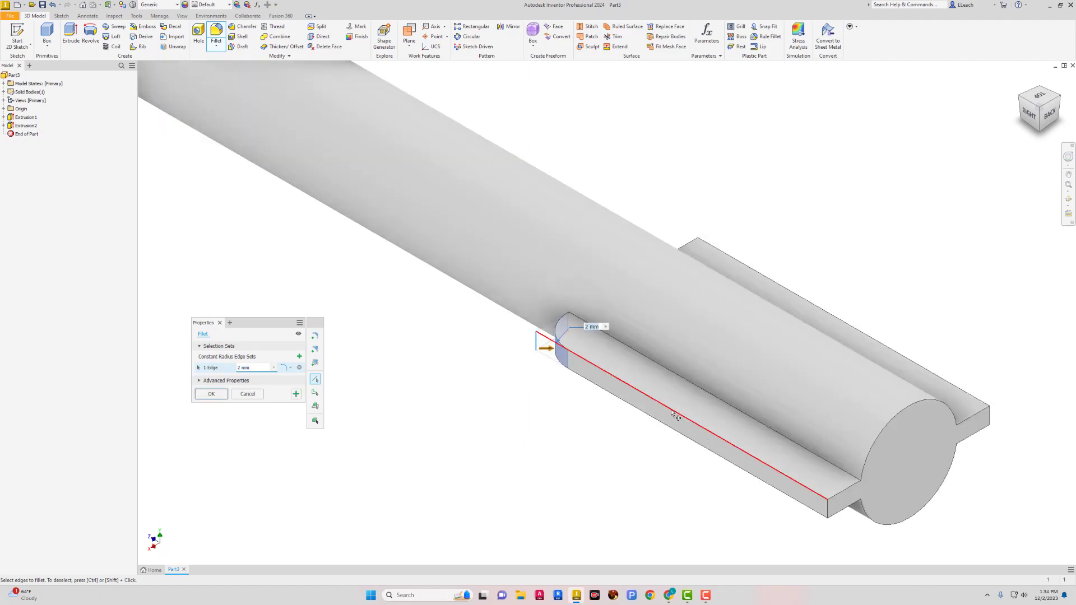
left_click(829, 512)
left_click(988, 420)
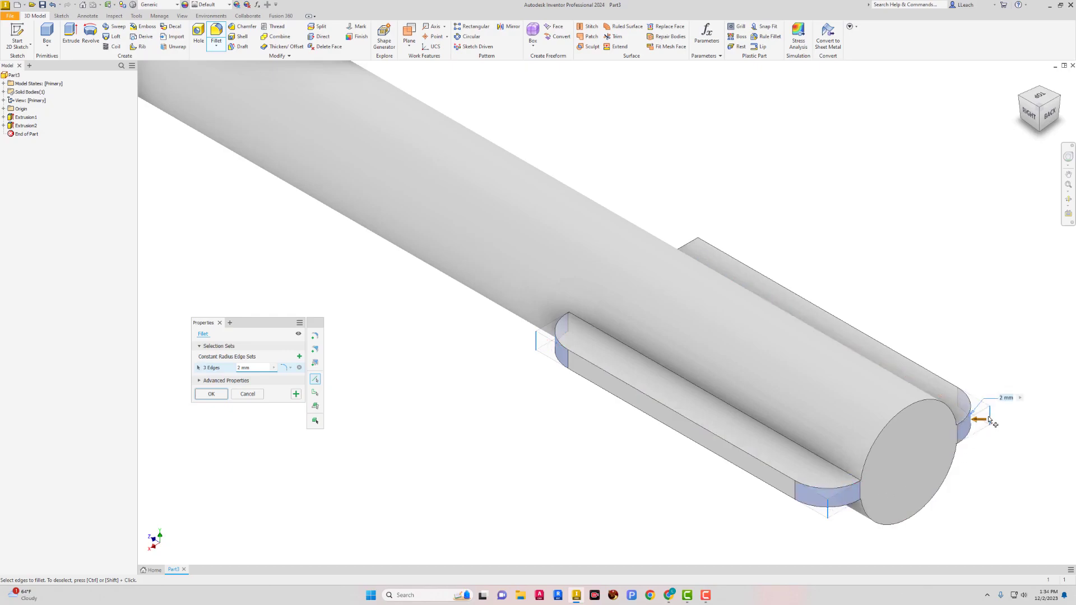
left_click(698, 253)
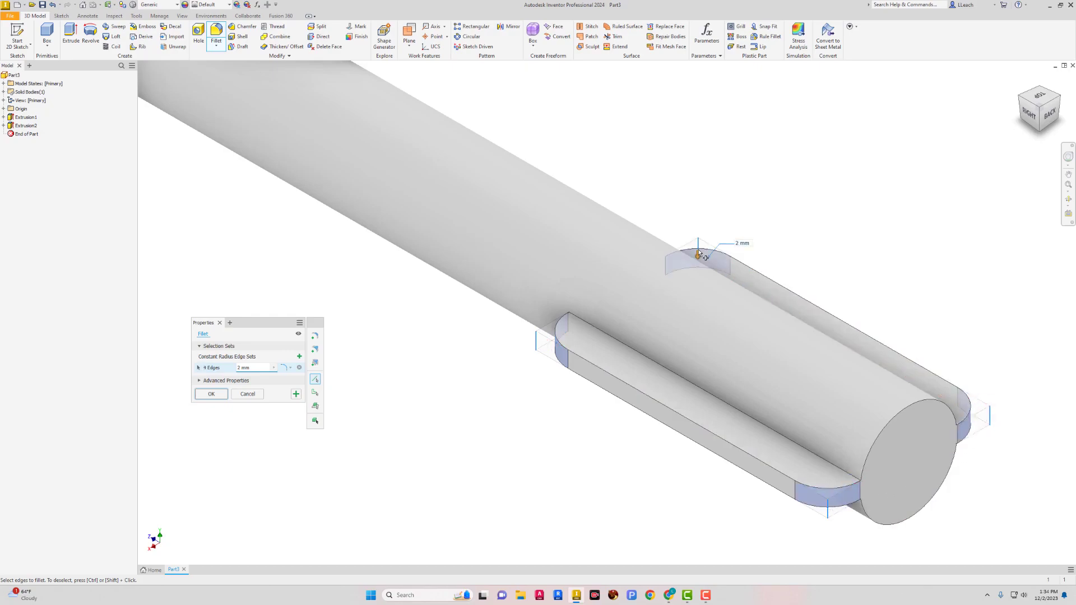
left_click(213, 395)
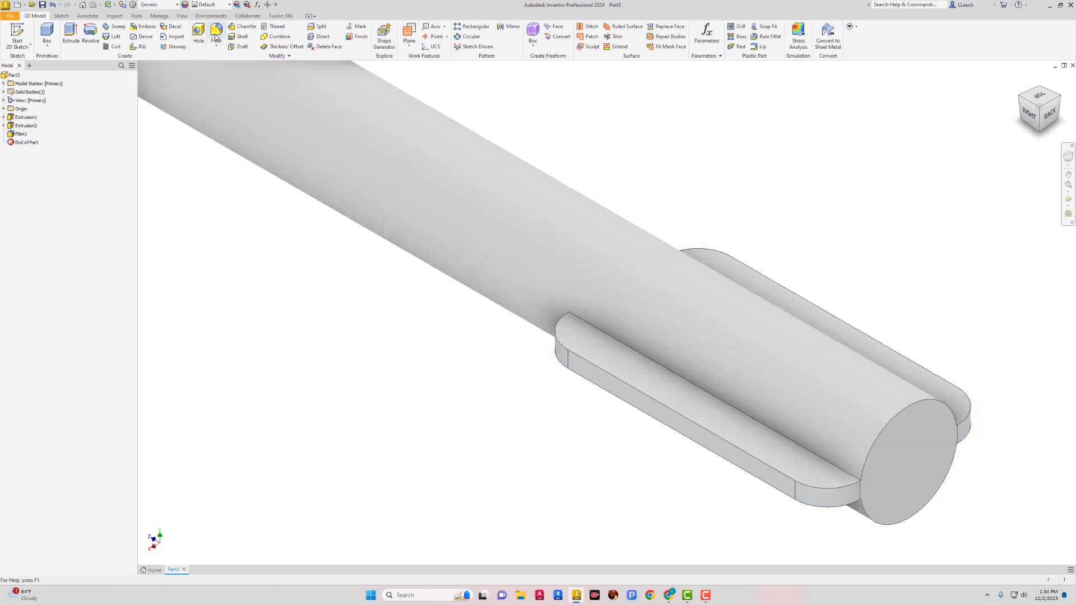
Fillet the four long edges where the wings meet the cylinder, above and below, with a 1 mm radius
left_click(216, 34)
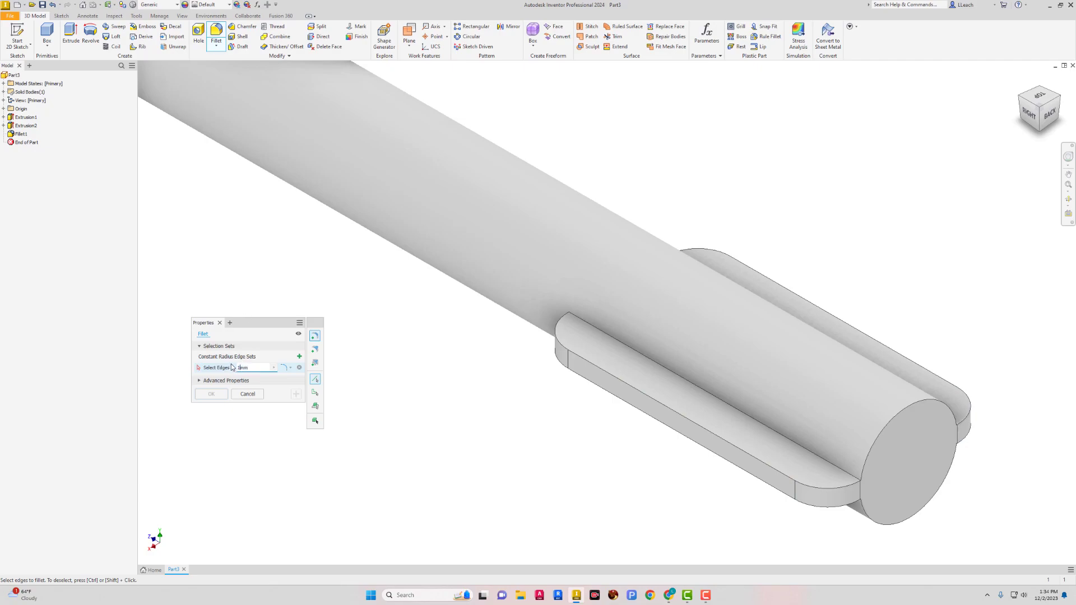
left_click(644, 359)
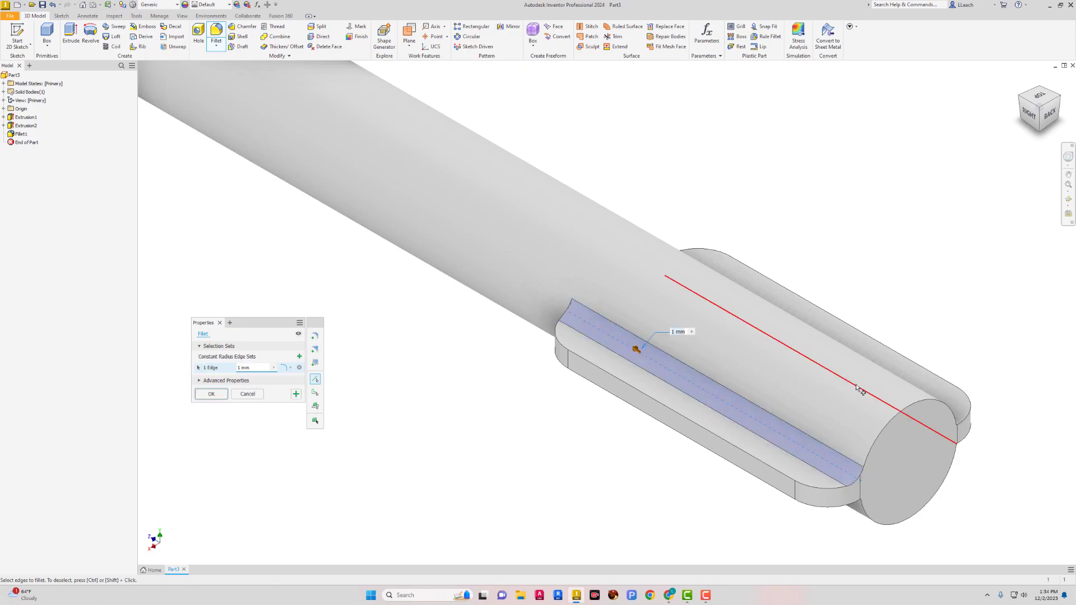
left_click(1058, 99)
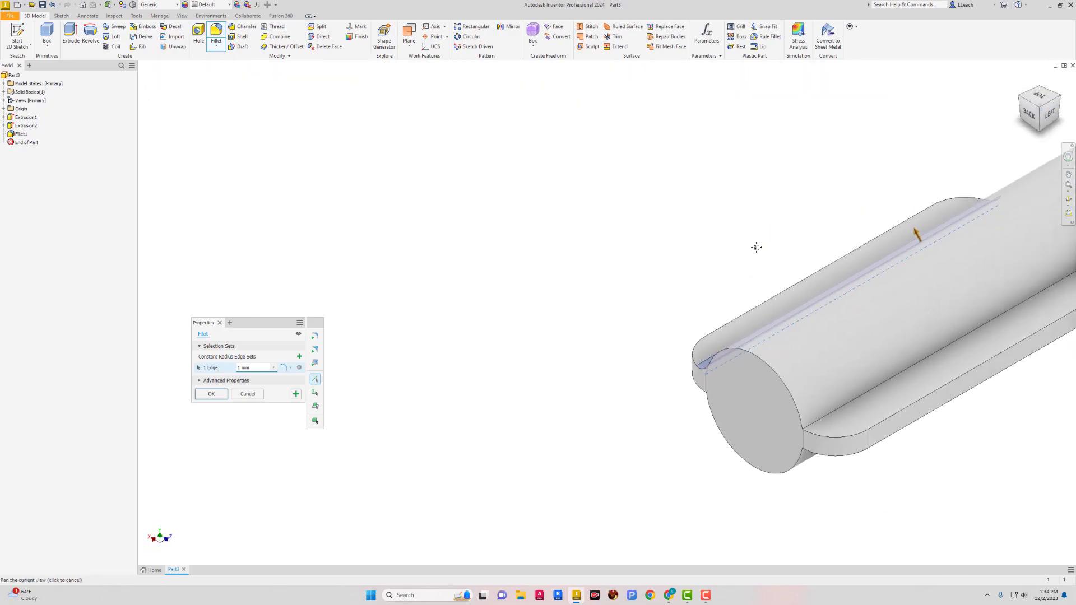
left_click(543, 338)
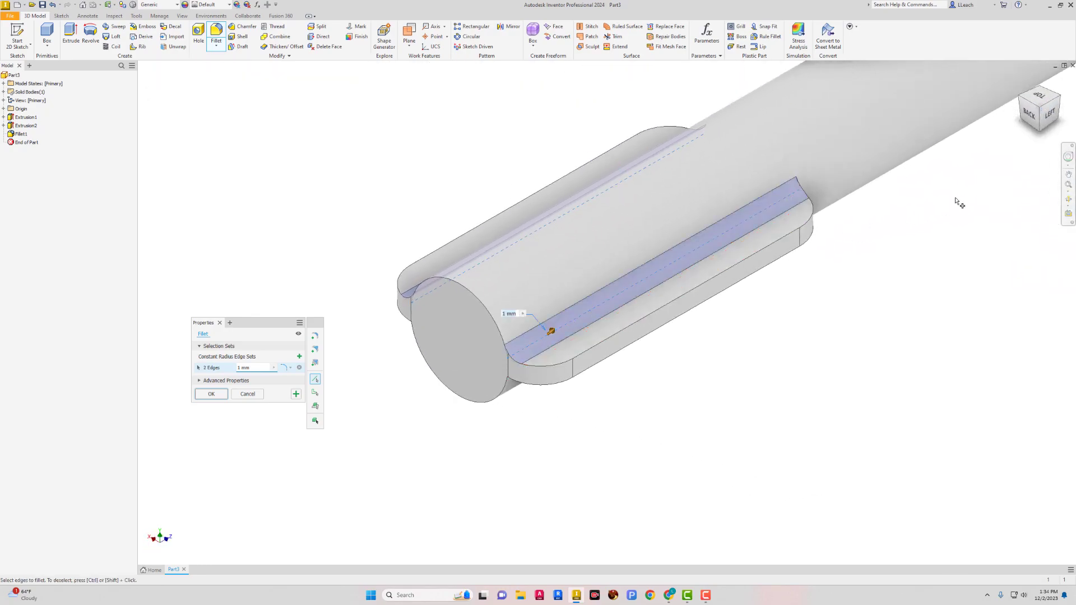
left_click(1041, 132)
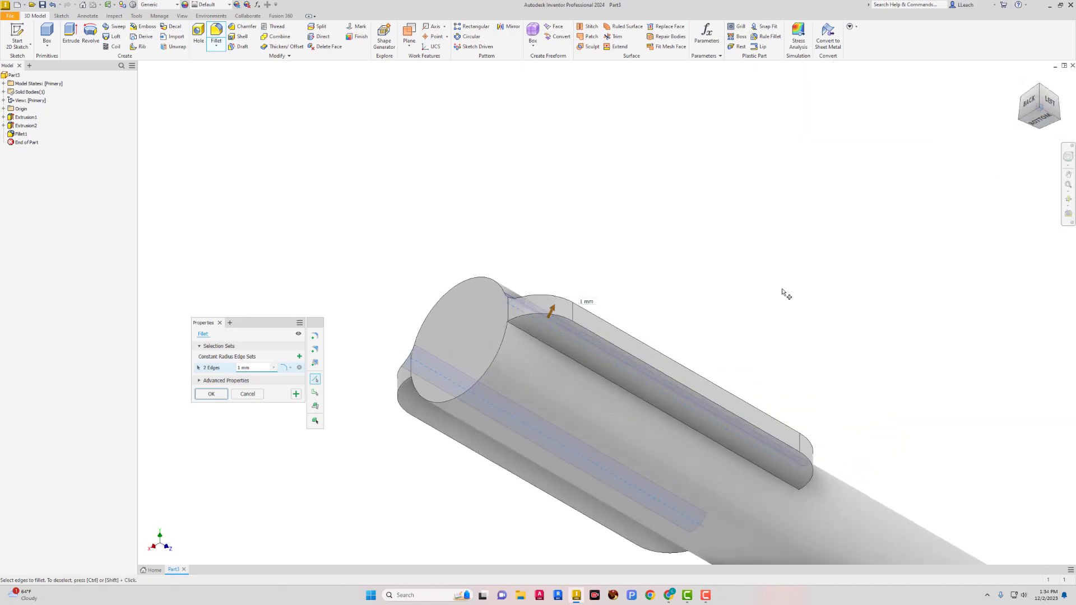
left_click(580, 365)
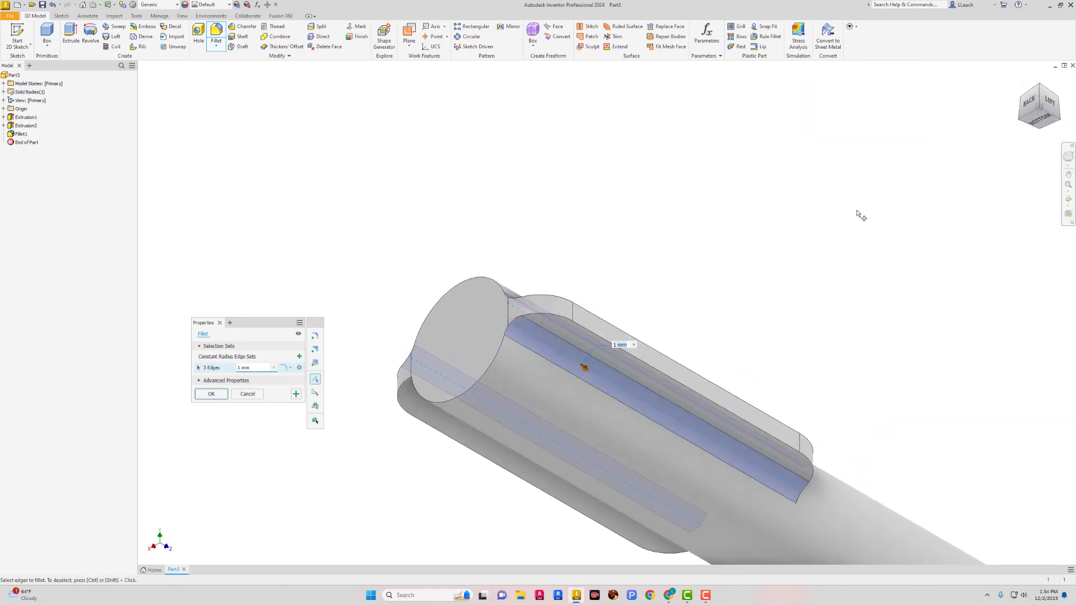
left_click(1020, 118)
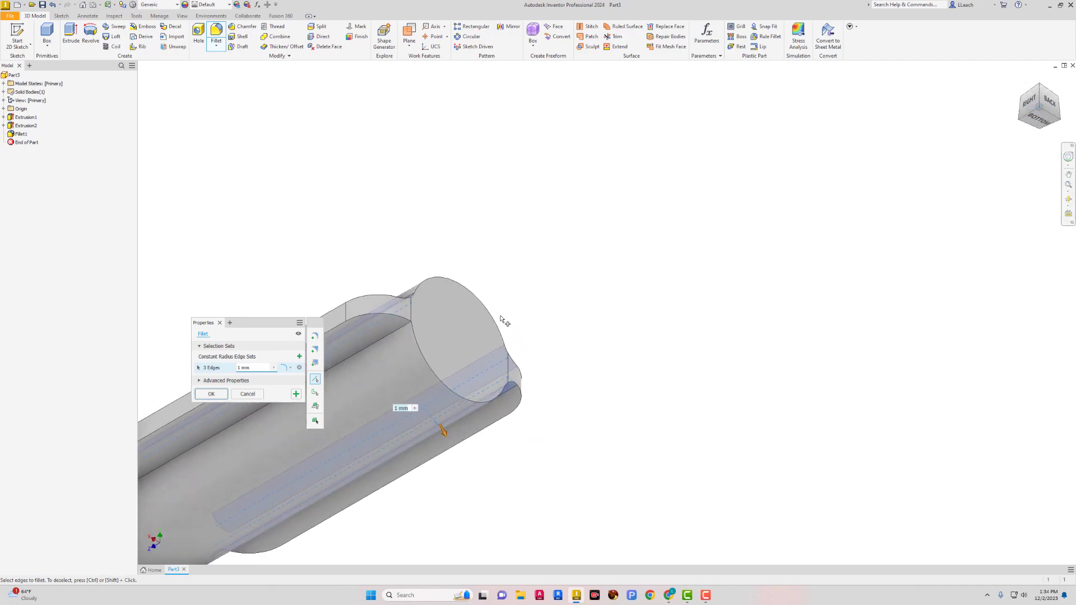
left_click(391, 331)
middle_click_drag(448, 293, 765, 185)
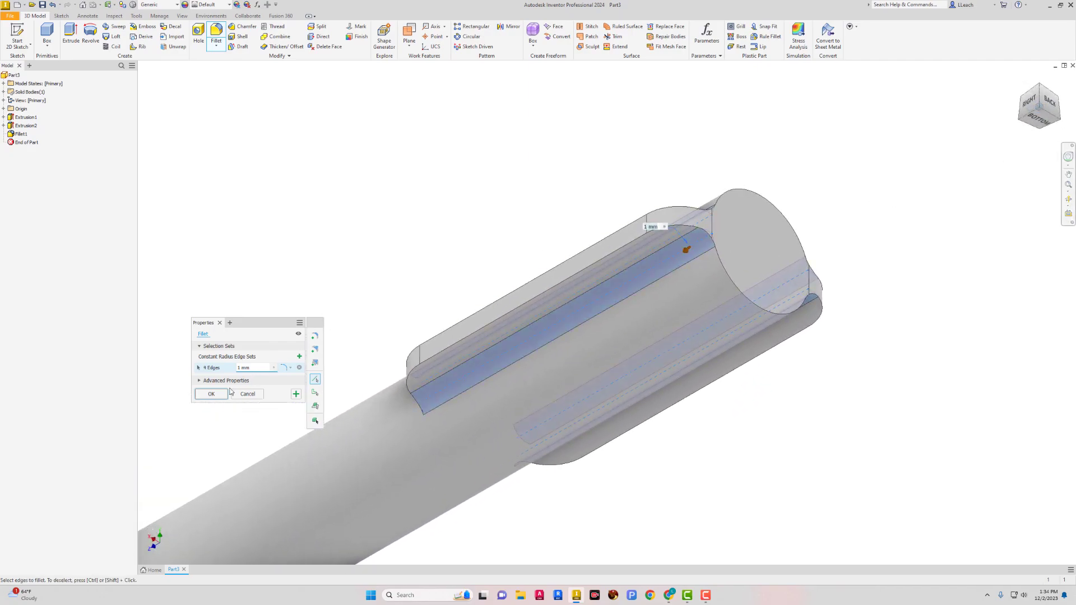
left_click(211, 394)
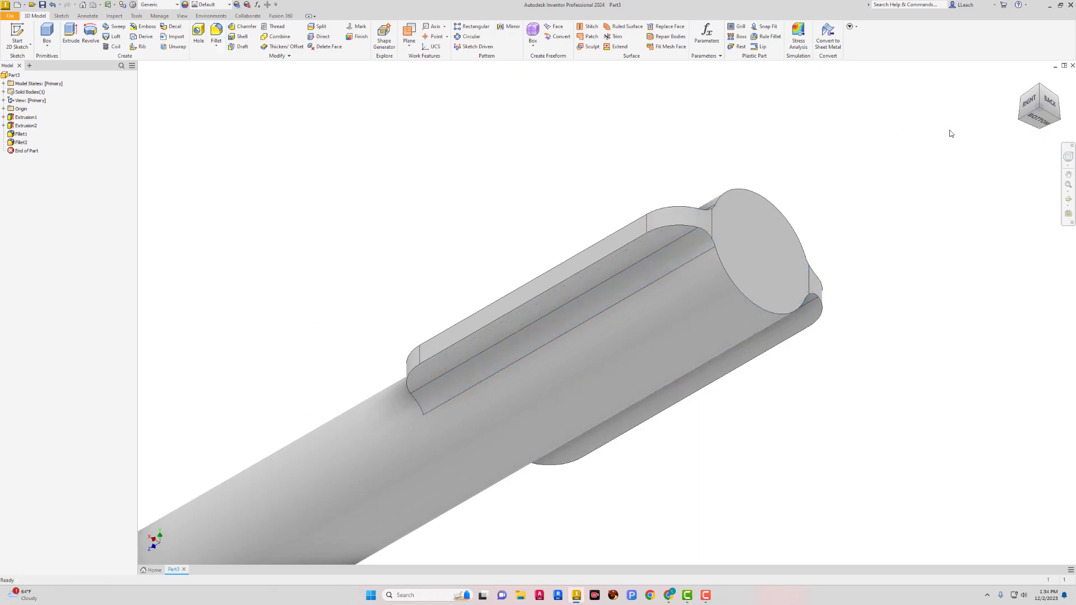
Start a 2D sketch on the plain circular end face of the shaft, opposite the wings
left_click(1019, 76)
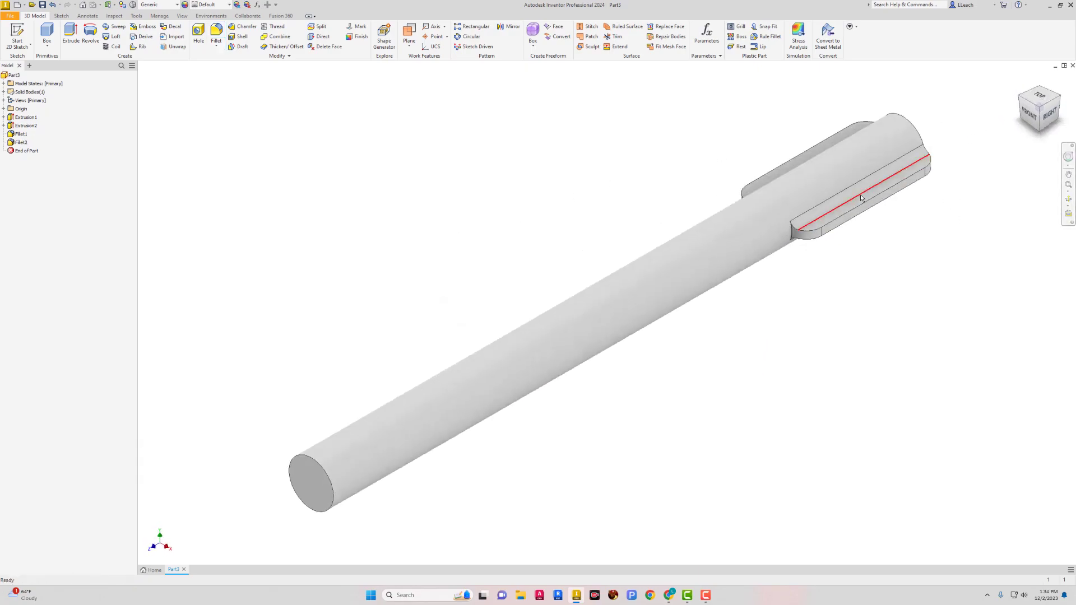
middle_click_drag(860, 195, 824, 180)
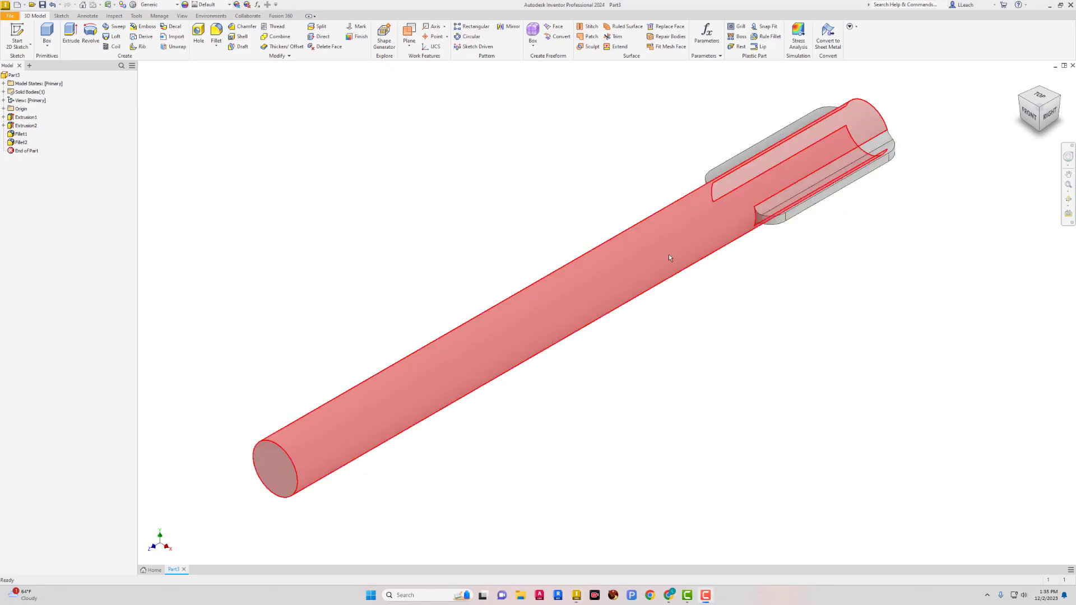
middle_click_drag(627, 190, 645, 184)
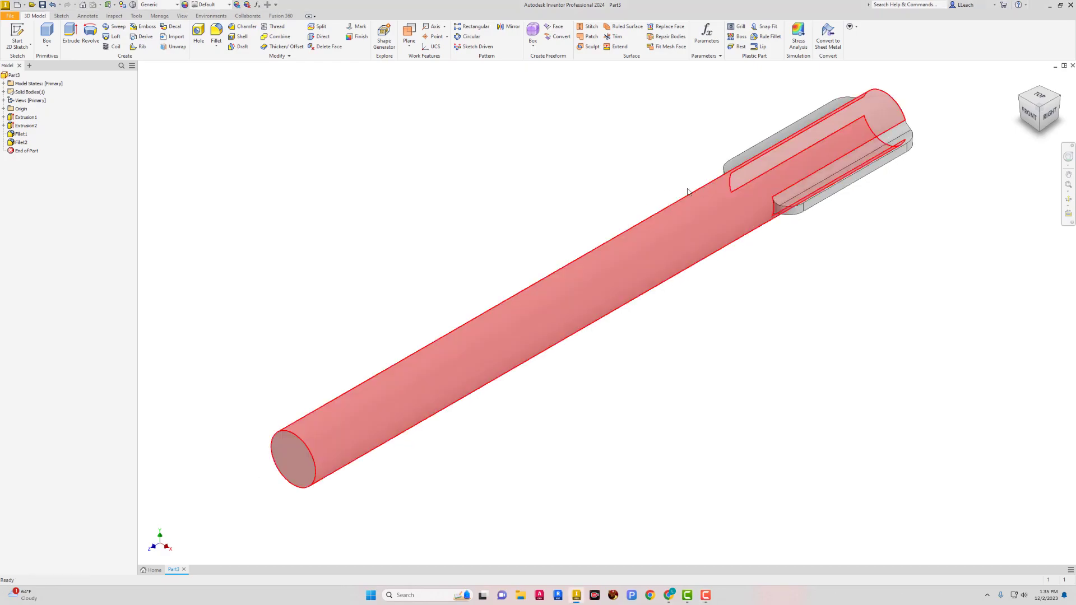
left_click(9, 49)
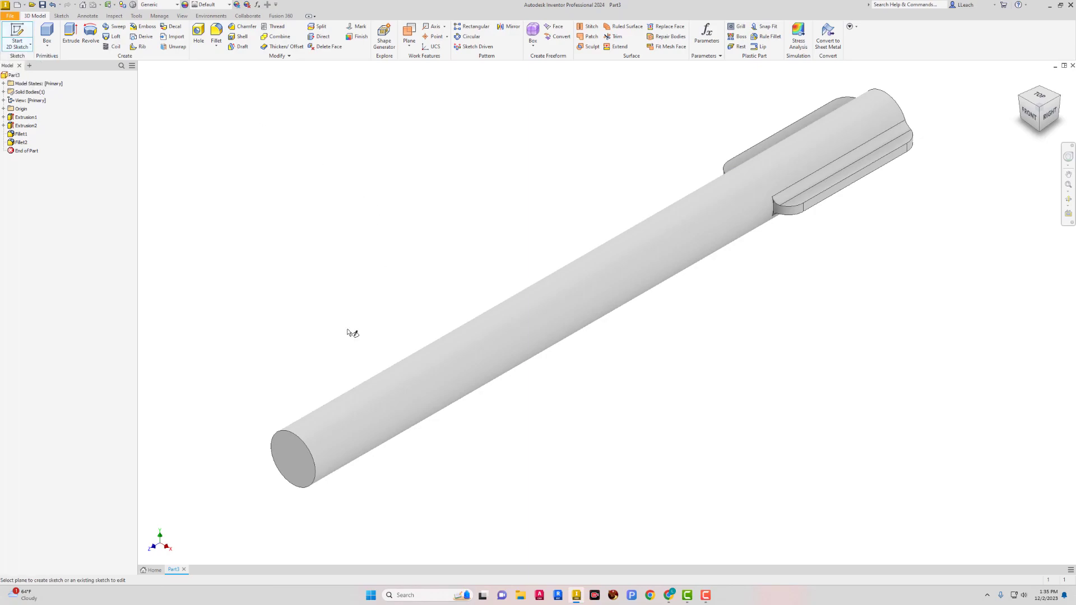
left_click(294, 460)
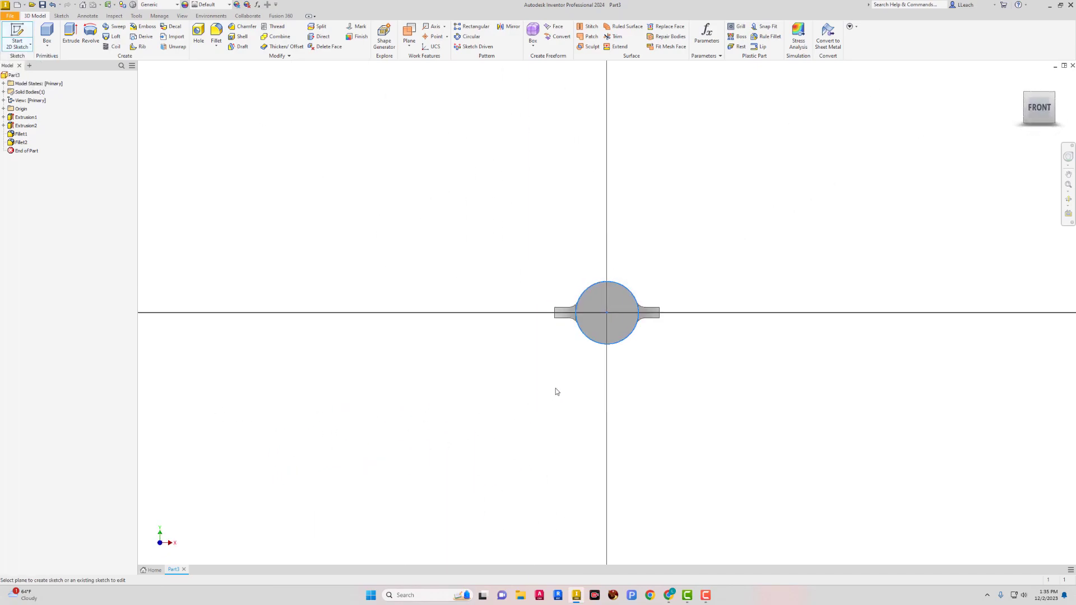
scroll(599, 335, "down", 1)
scroll(599, 335, "up", 4)
scroll(598, 334, "up", 4)
middle_click_drag(581, 312, 549, 296)
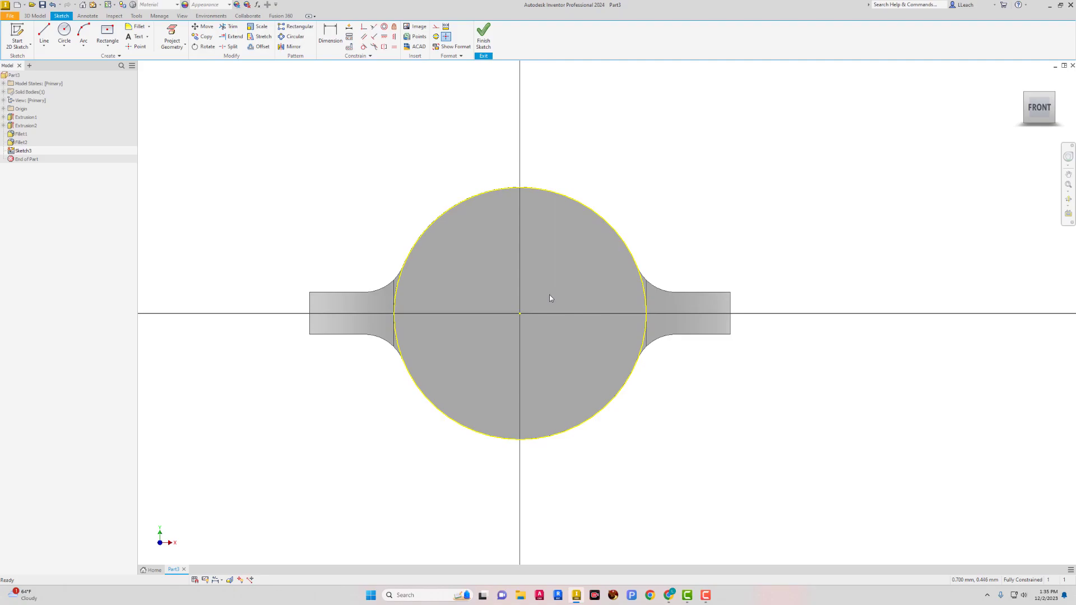
Sketch a circle about 2.2 mm in diameter outside the shaft's outline, to its upper left
left_click(64, 46)
left_click(83, 62)
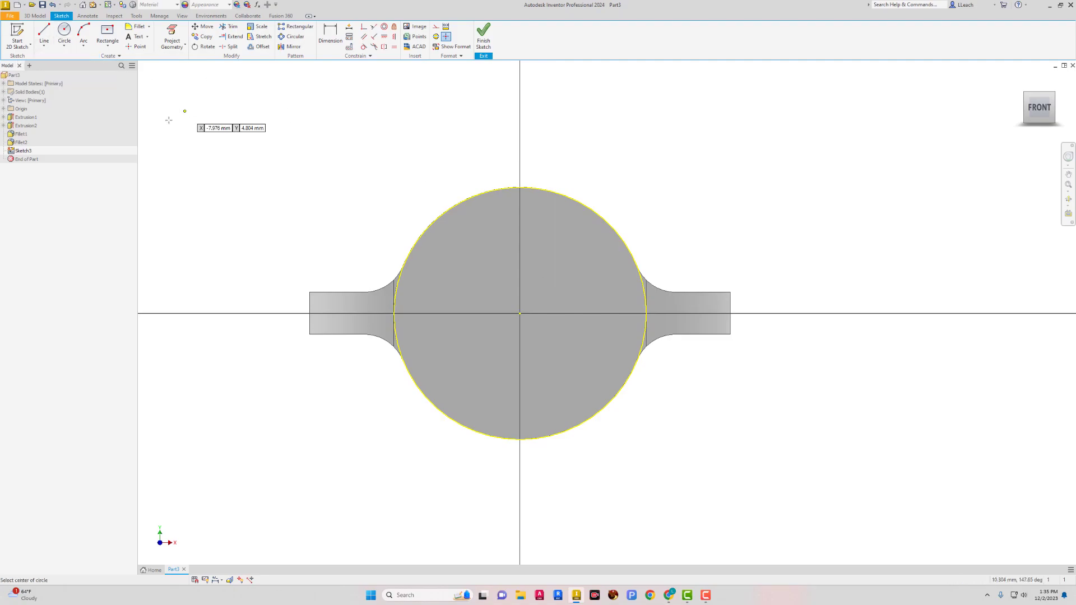
left_click(299, 172)
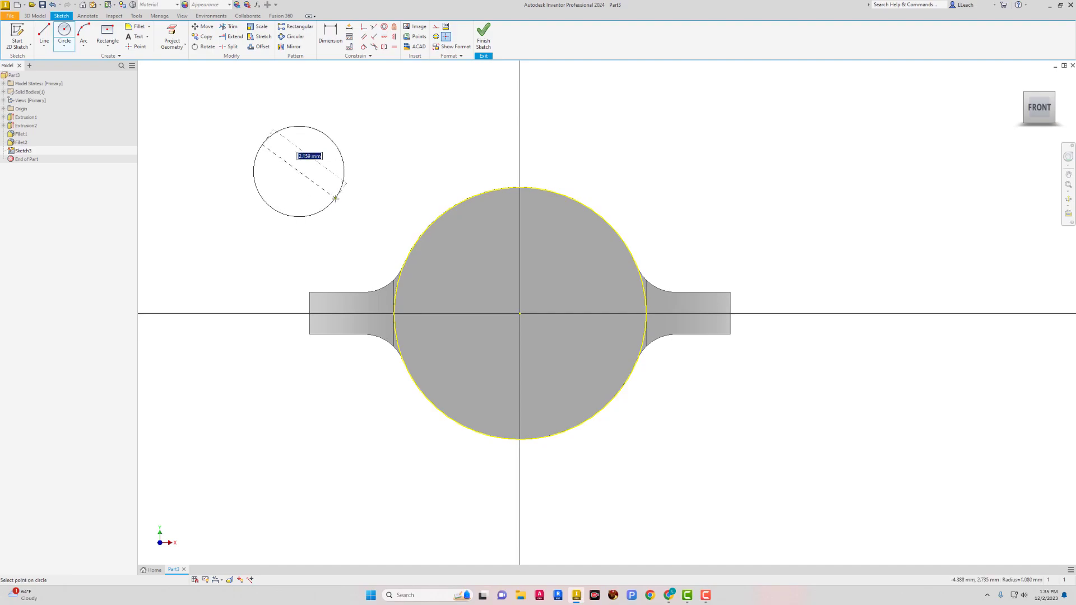
left_click(336, 198)
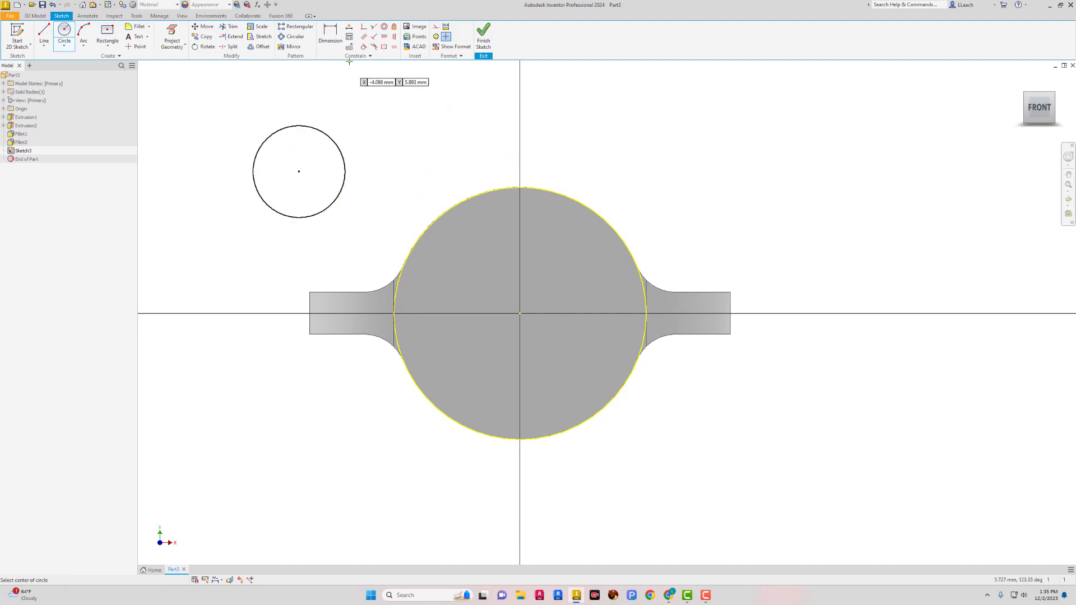
Dimension the small circle's diameter to 2 mm
left_click(336, 36)
left_click(340, 143)
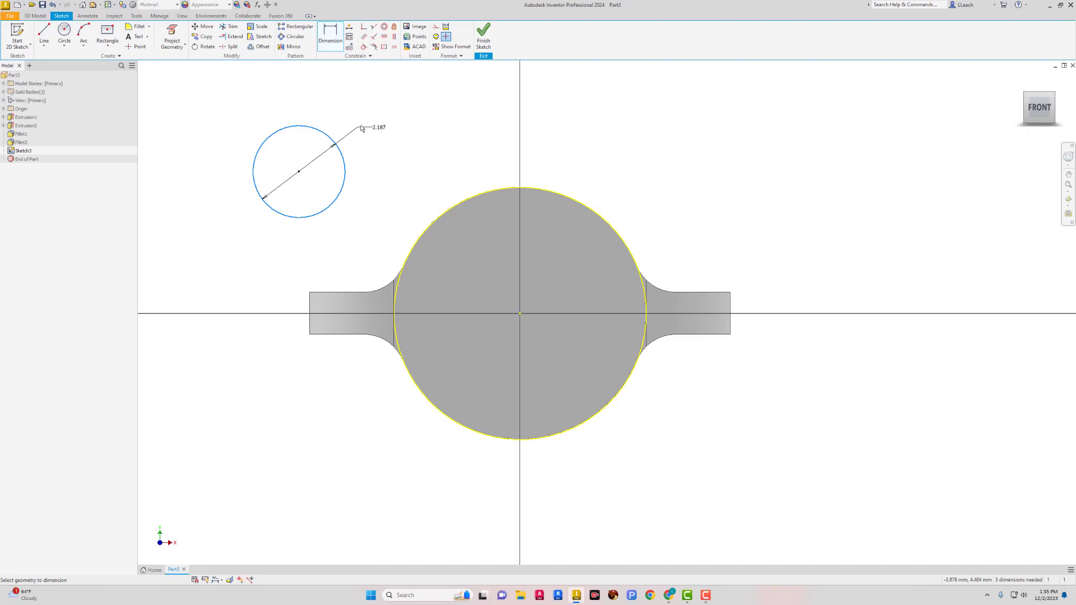
left_click(361, 111)
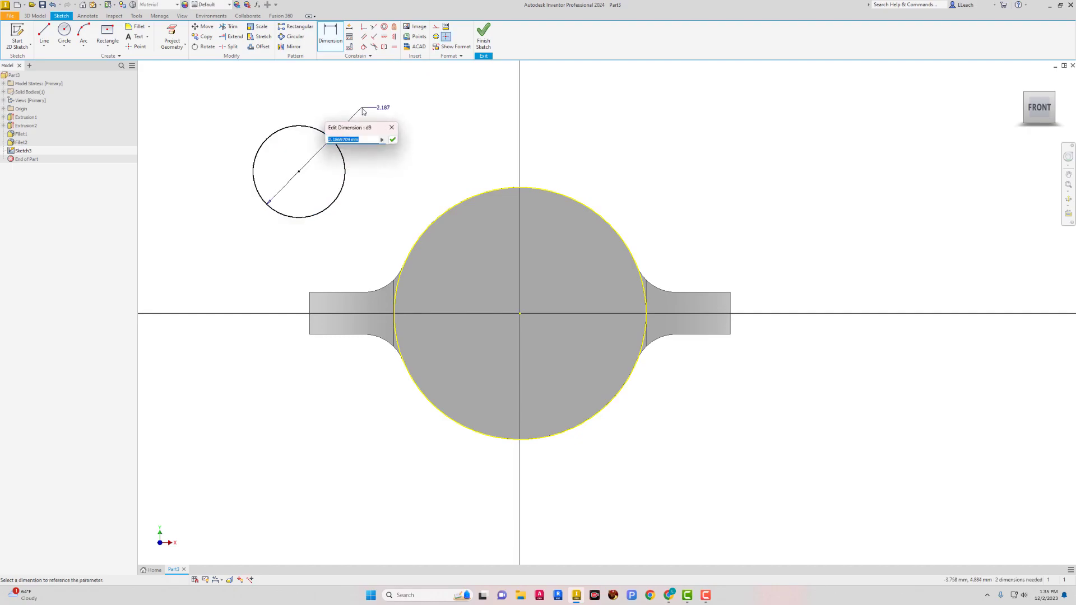
type("2")
key("Return")
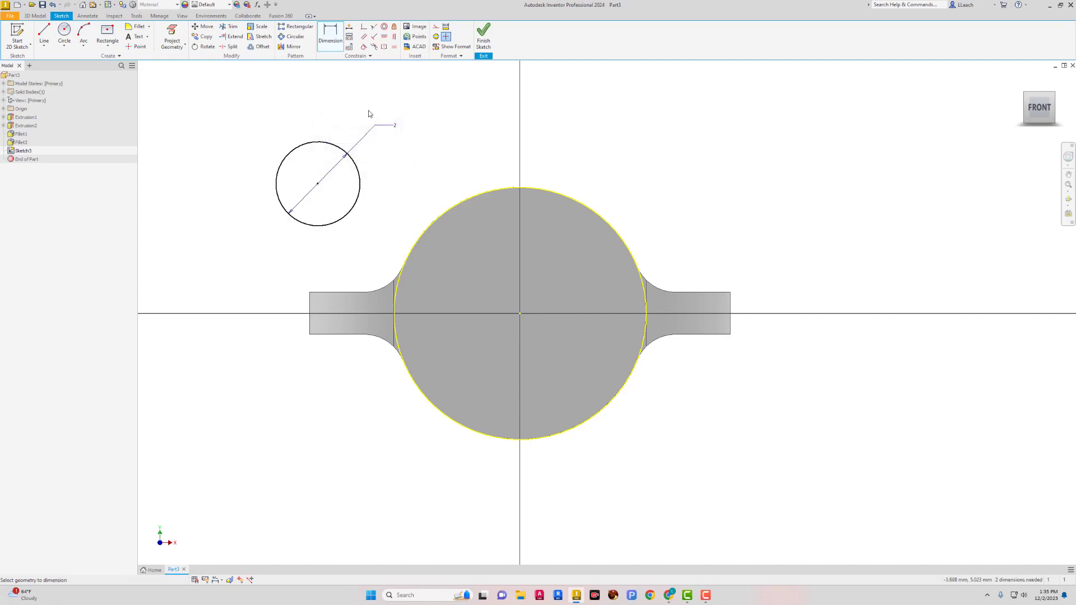
Constrain the small circle's center horizontally in line with the shaft's center point
left_click(385, 38)
left_click(519, 314)
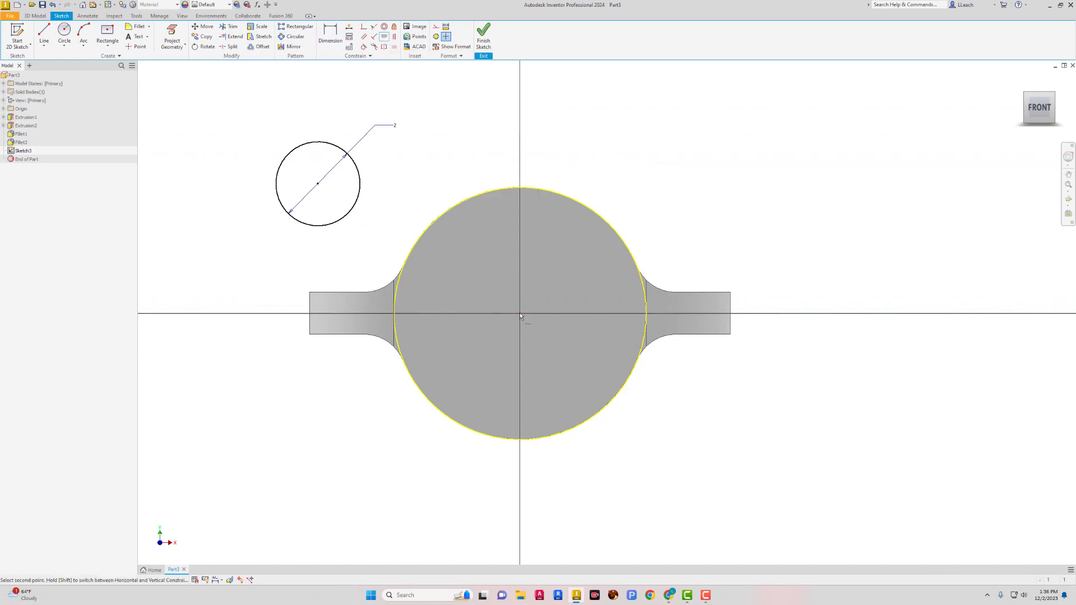
left_click(319, 184)
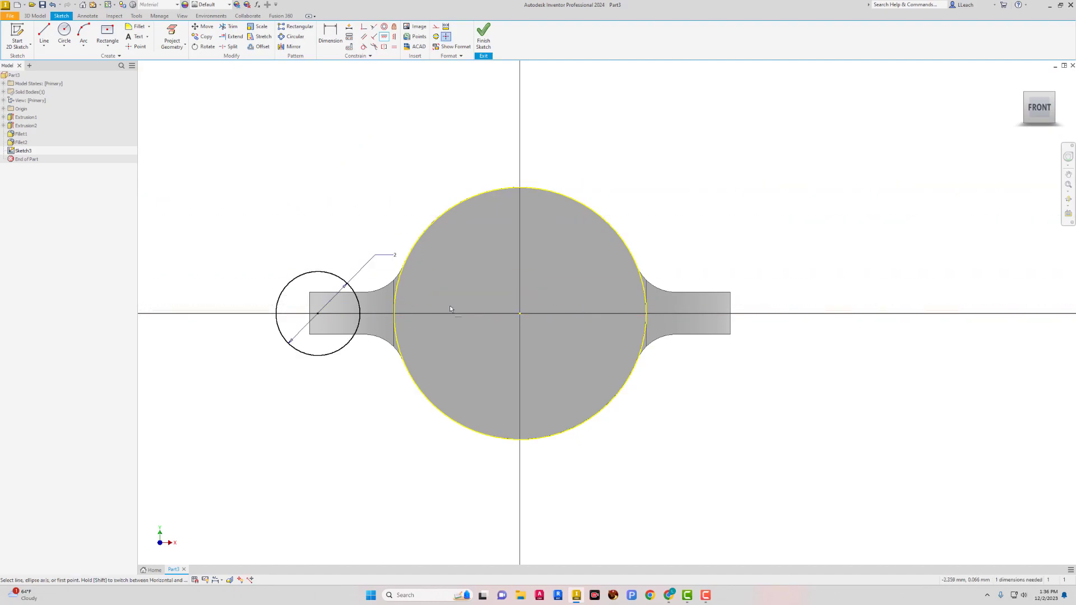
Dimension the horizontal distance between the small circle's center and the shaft's center point to 2.5 mm
left_click(336, 44)
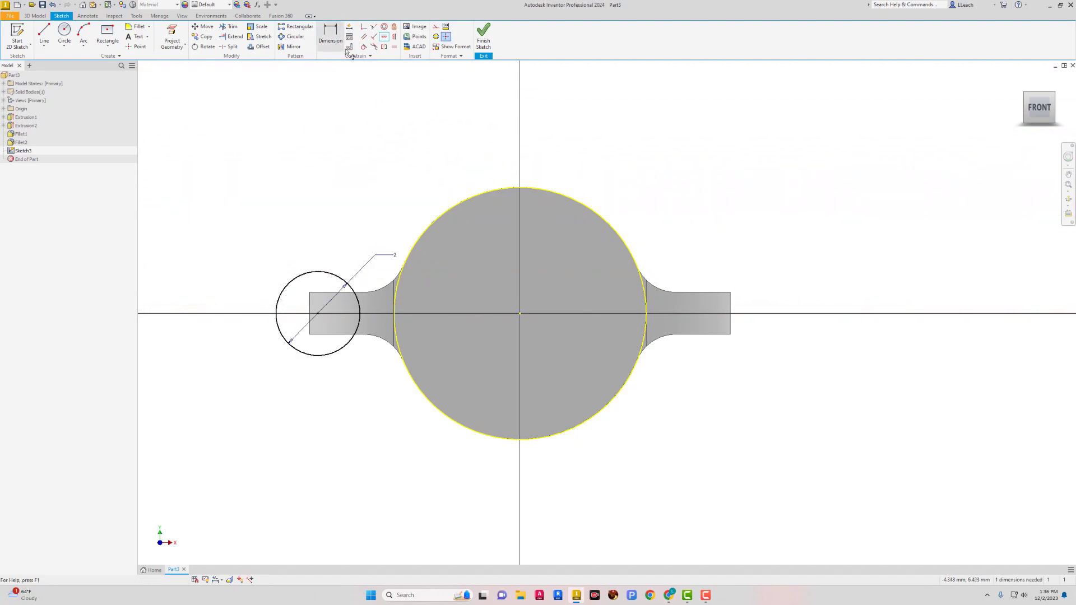
left_click(317, 314)
left_click(520, 313)
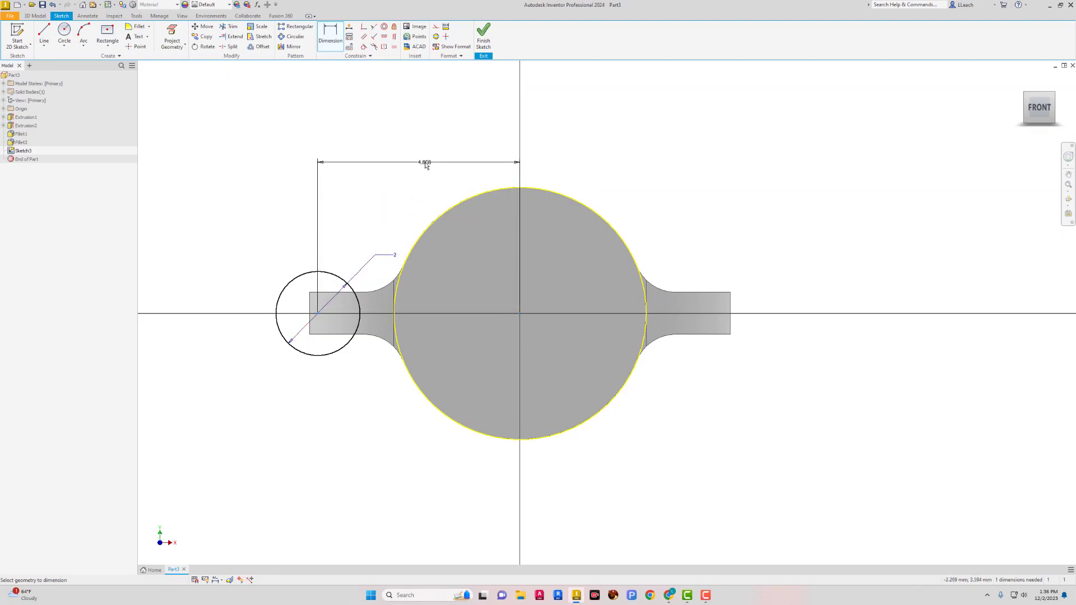
left_click(417, 162)
type("2.")
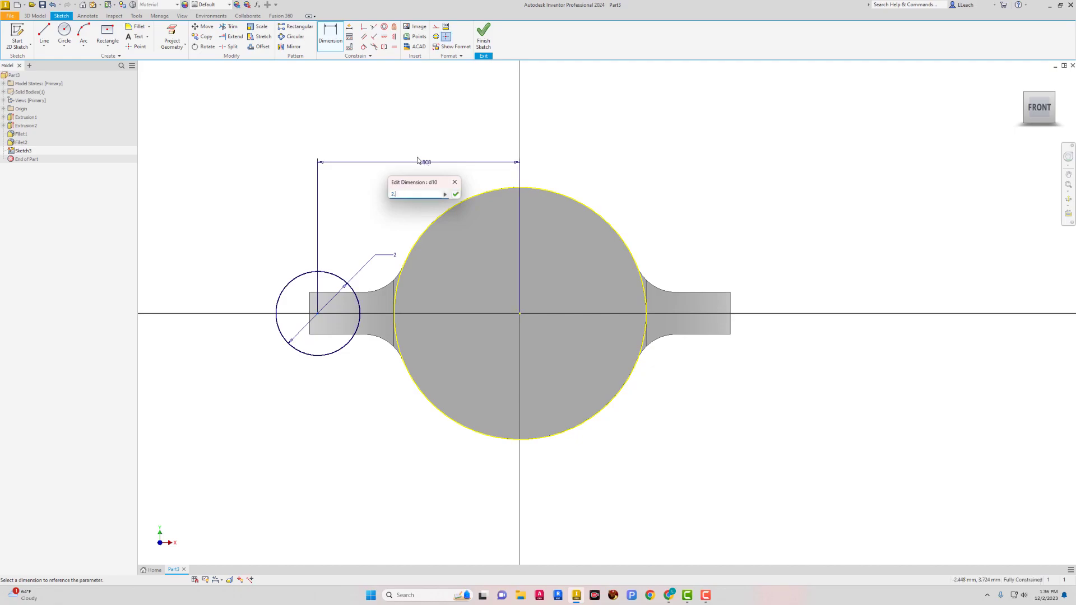
type("5")
key("Return")
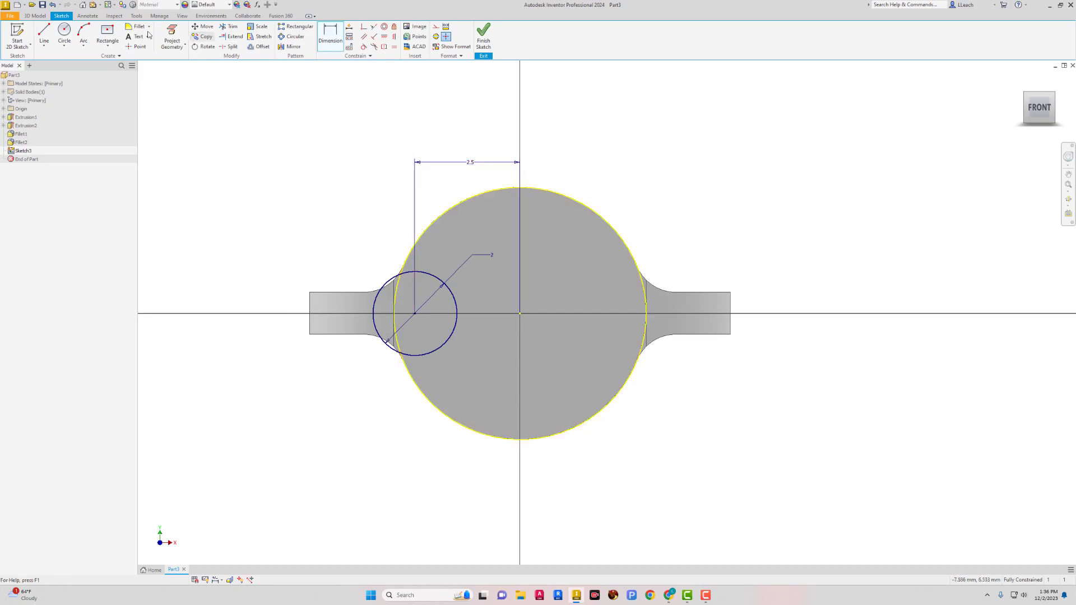
Sketch a slanted line from just below the small circle's right side up past the shaft's upper outline
left_click(43, 35)
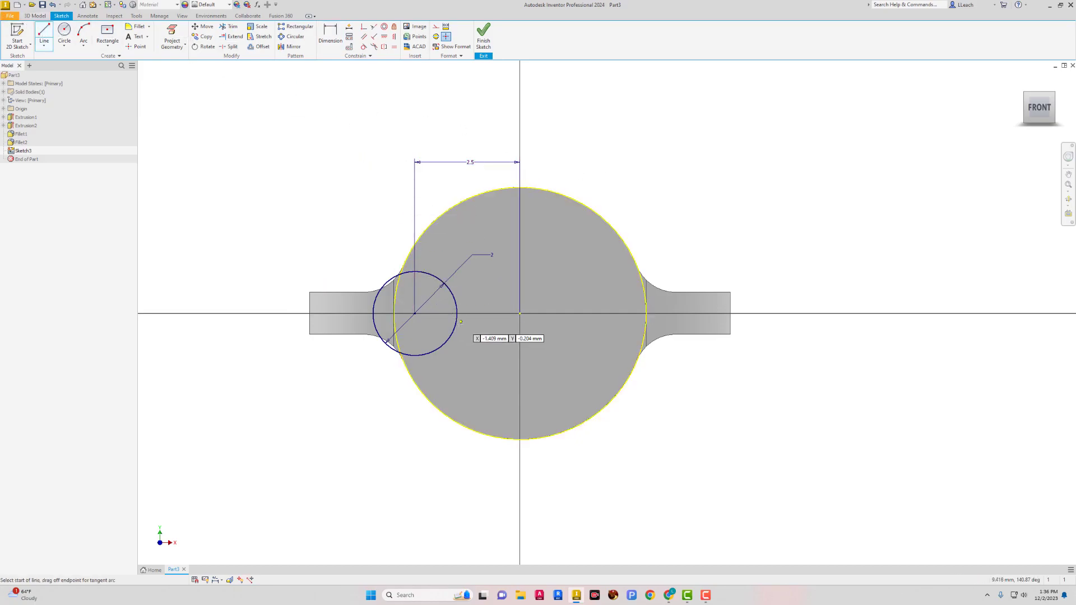
left_click(446, 360)
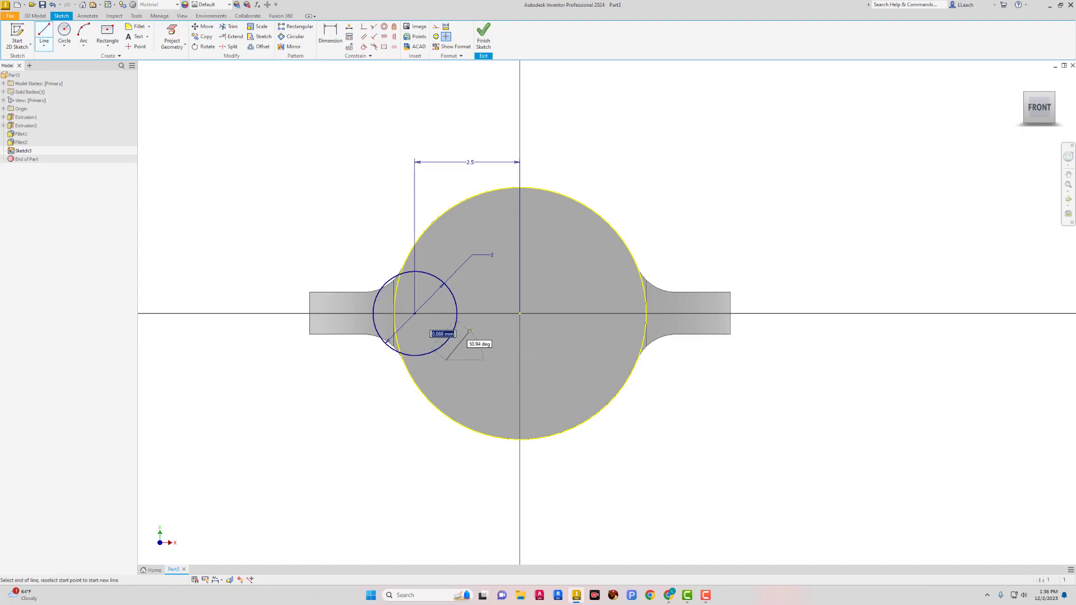
left_click(504, 178)
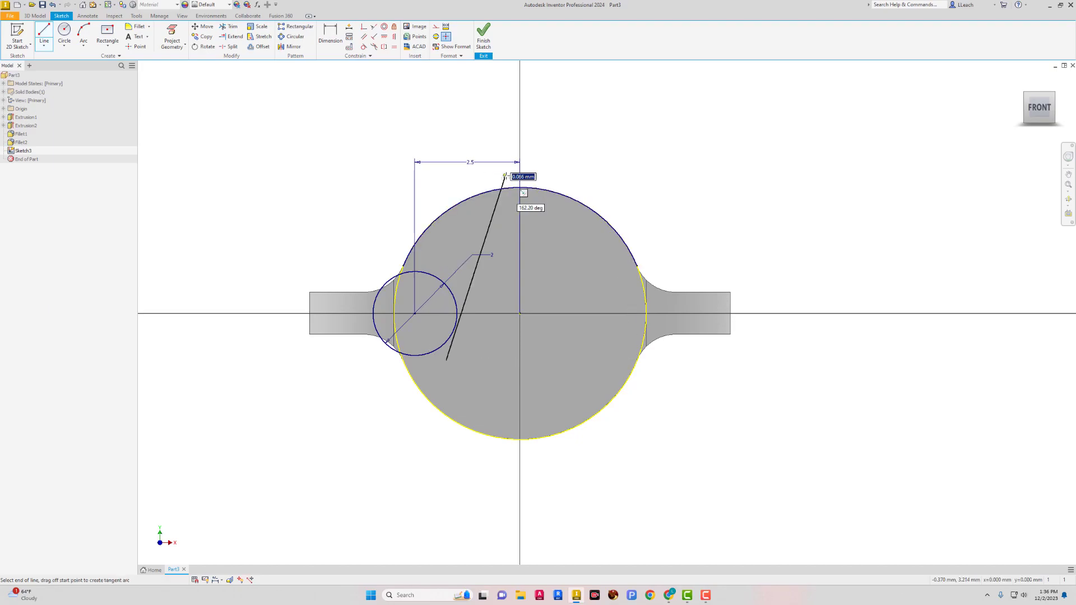
right_click(562, 153)
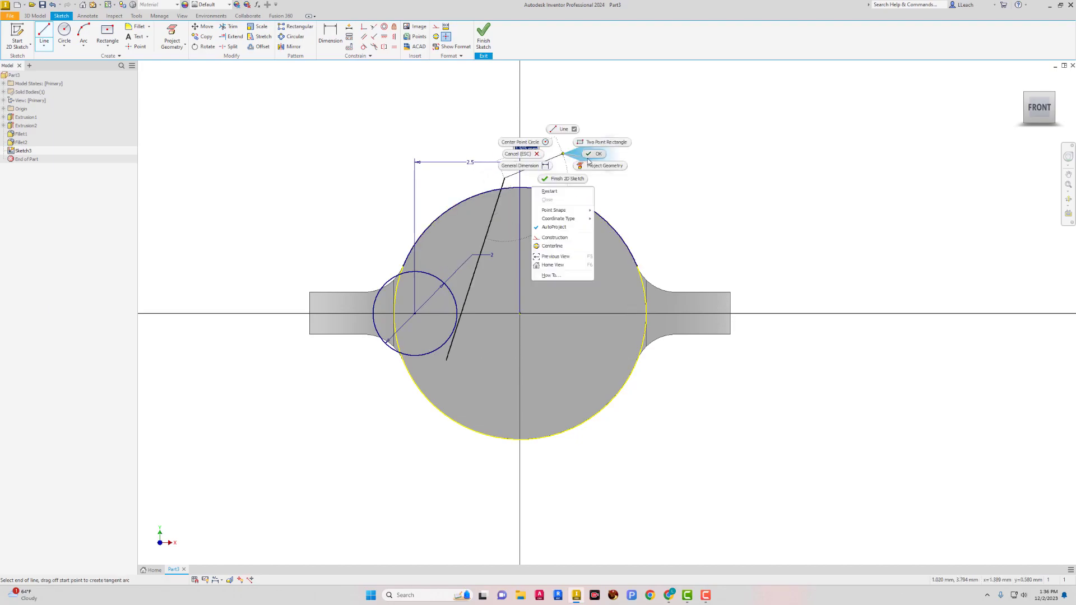
left_click(590, 157)
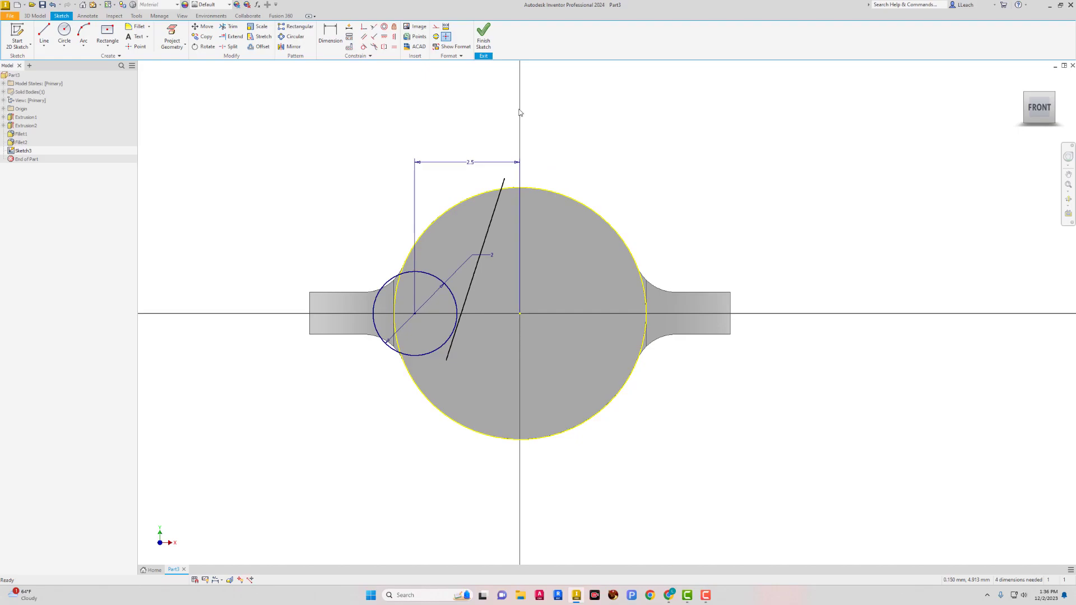
Trim the slanted line's upper end at the shaft's outline and make the line tangent to the small circle
left_click(232, 28)
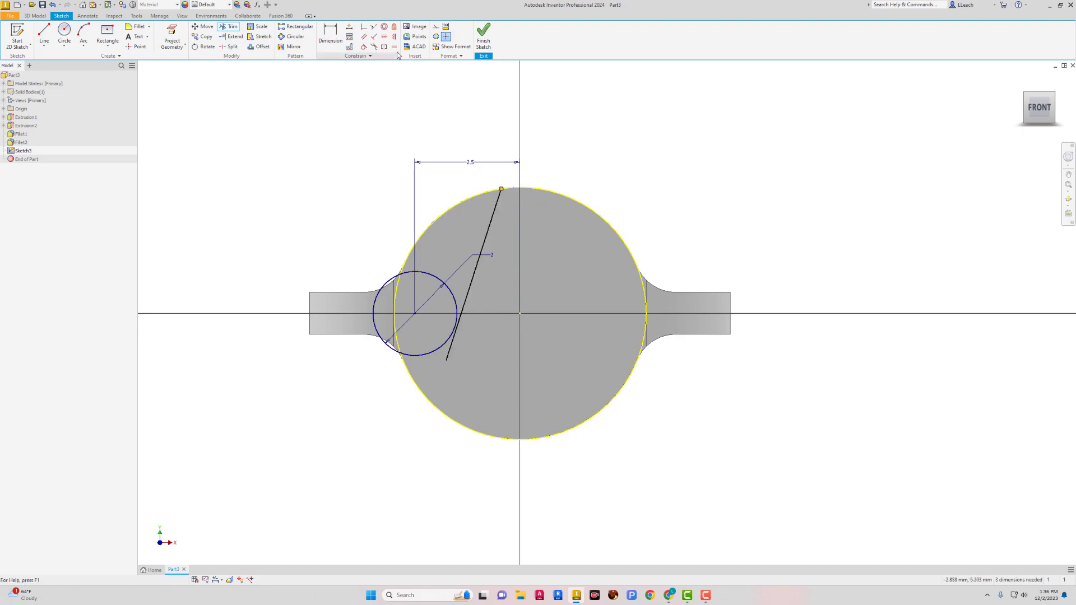
left_click(364, 48)
left_click(436, 350)
left_click(452, 346)
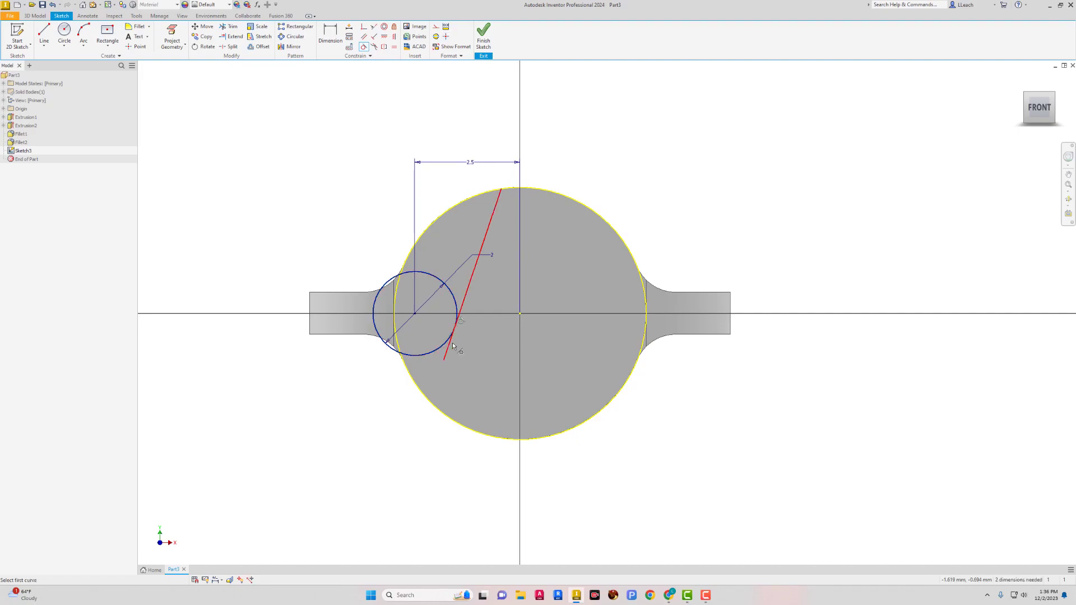
Trim the slanted line's lower end back to its tangent point on the small circle
left_click(230, 27)
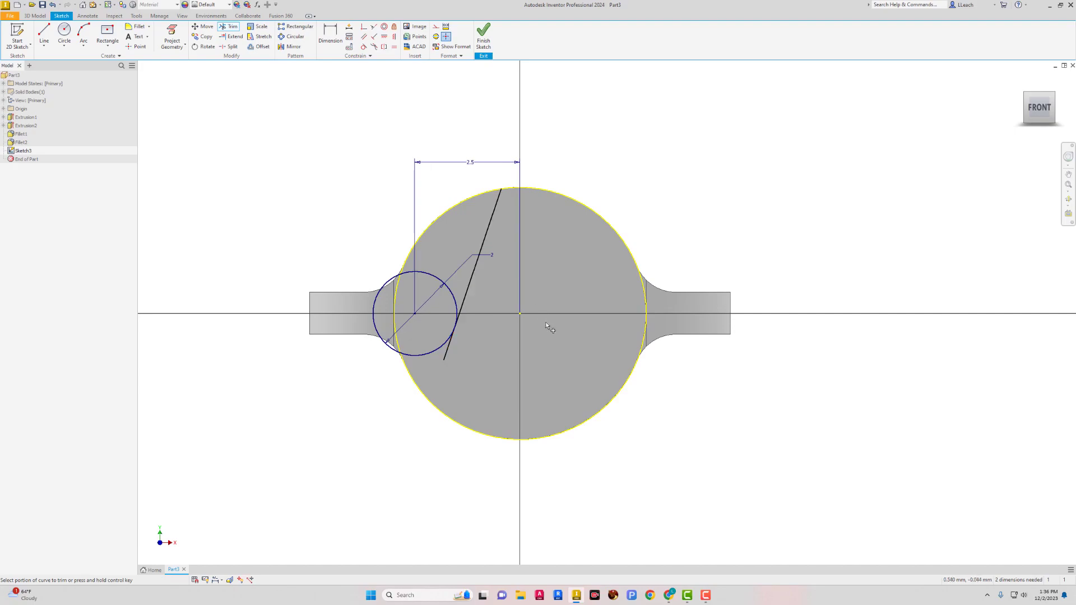
left_click(450, 351)
right_click(358, 192)
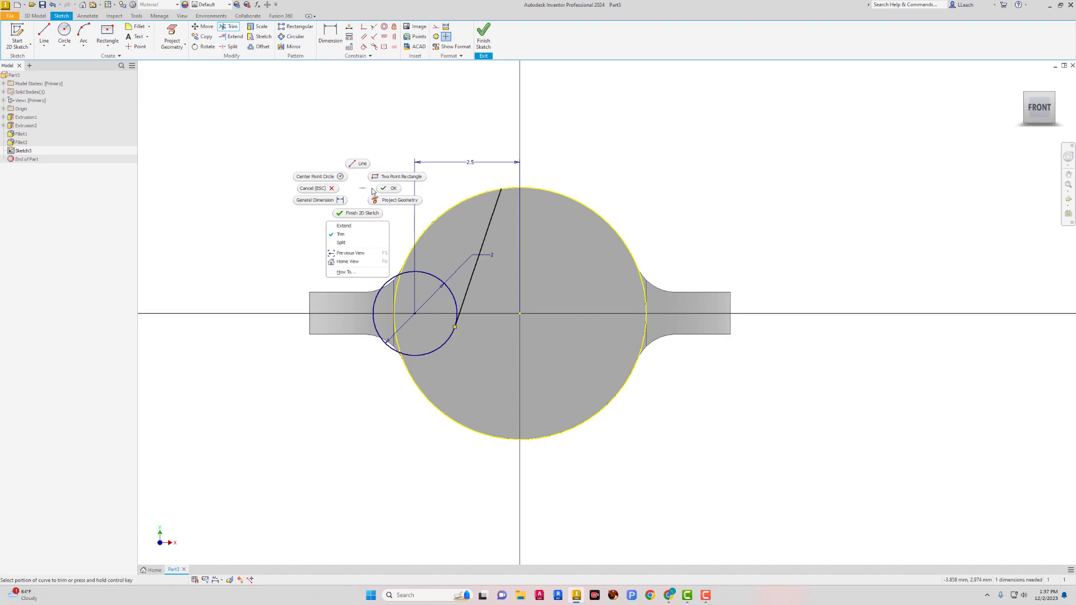
left_click(389, 188)
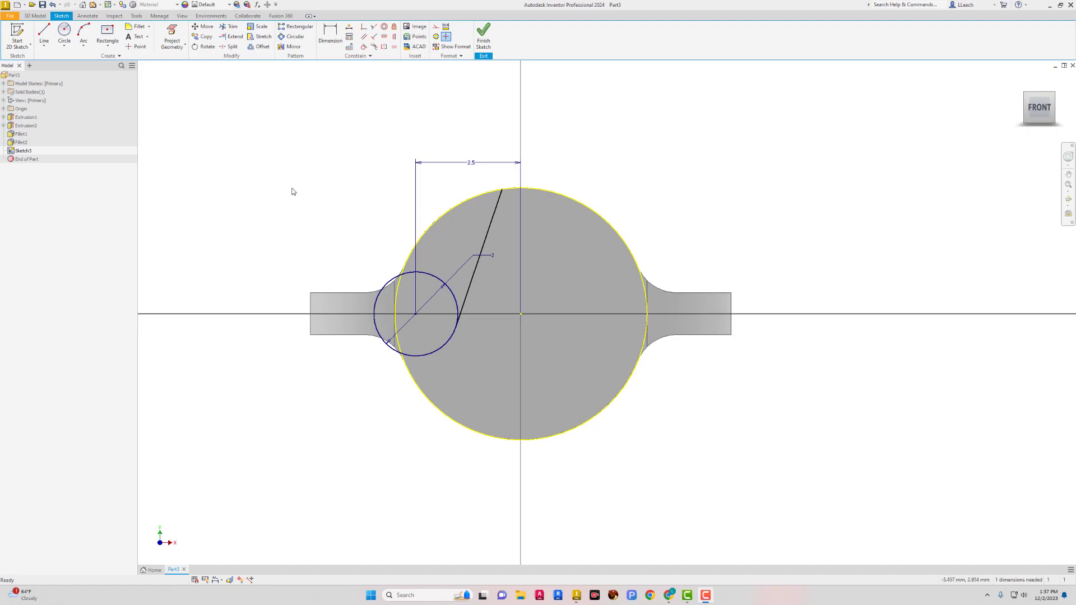
Trim away the small circle's upper arc between the slanted line and the shaft's outline
left_click(172, 37)
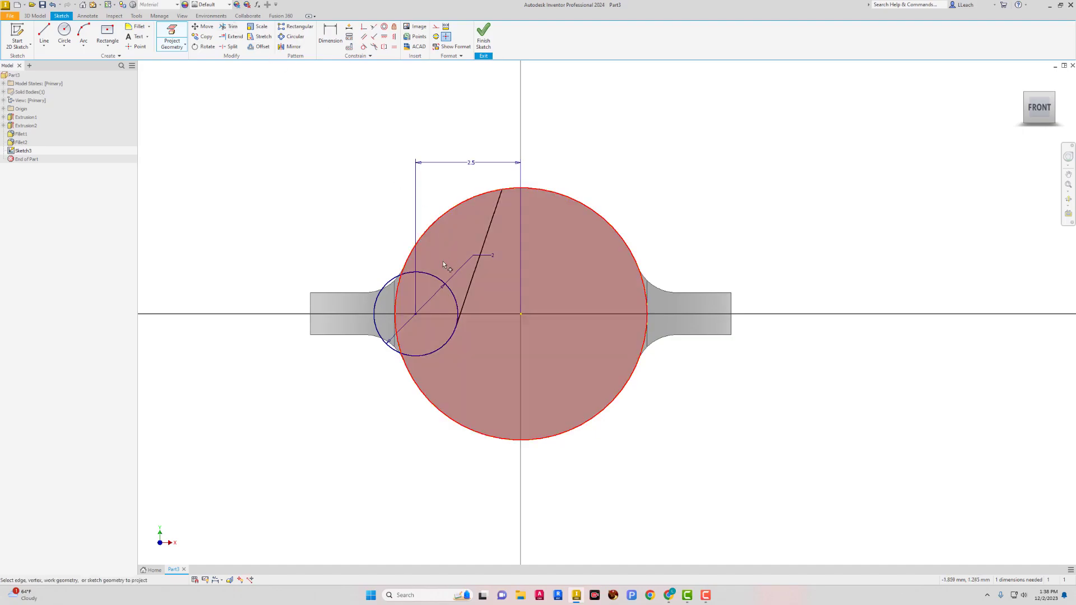
key("x")
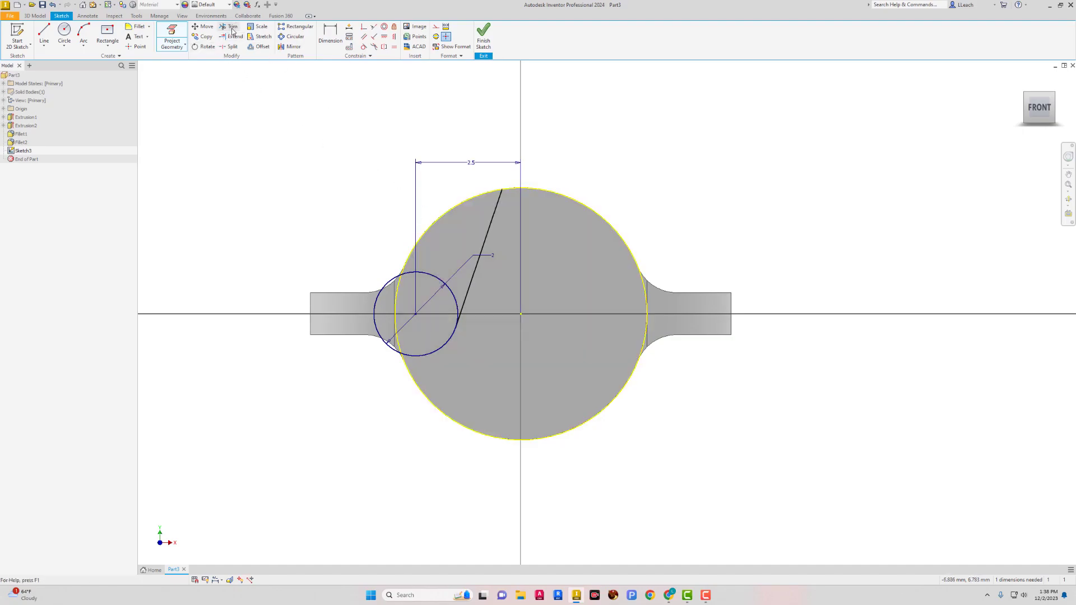
left_click(430, 271)
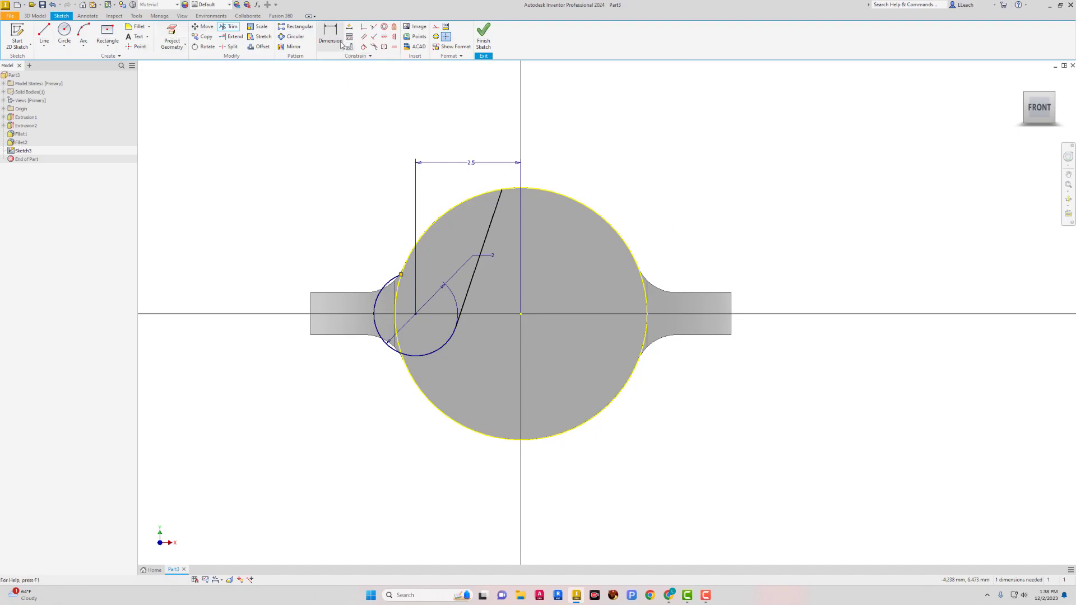
Dimension the slanted line's upper end 0.5 mm horizontally from the shaft's center point and finish the sketch
key("d")
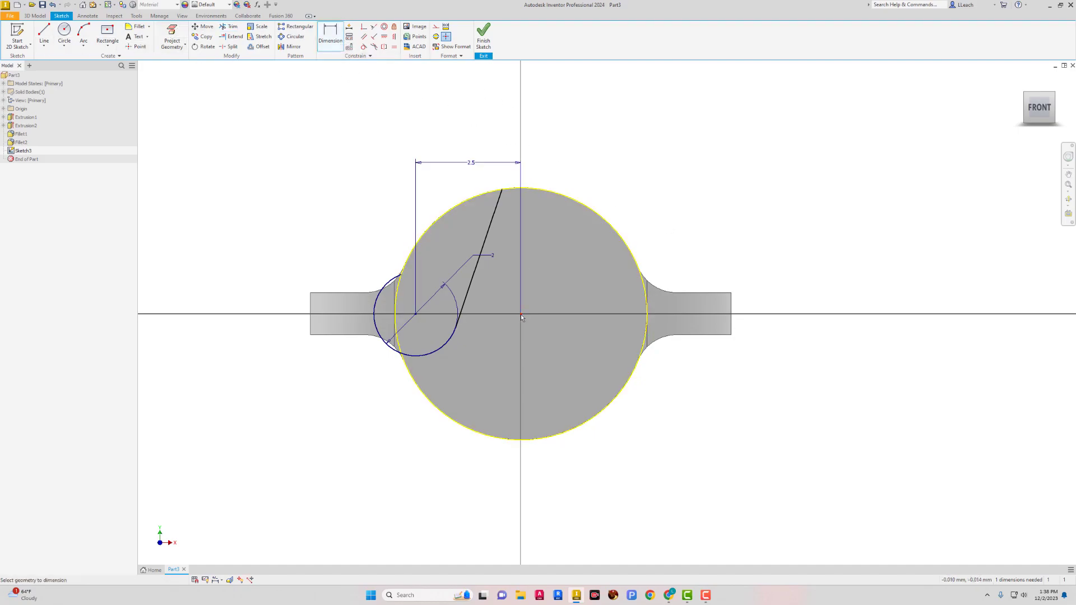
left_click(522, 297)
left_click(502, 190)
left_click(510, 148)
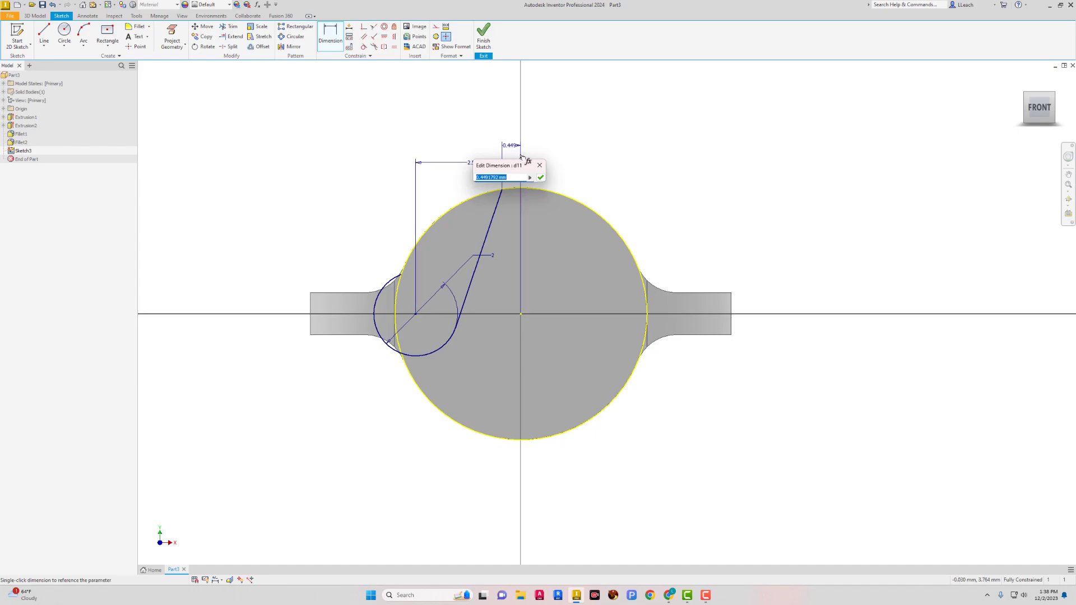
type(".5")
key("Return")
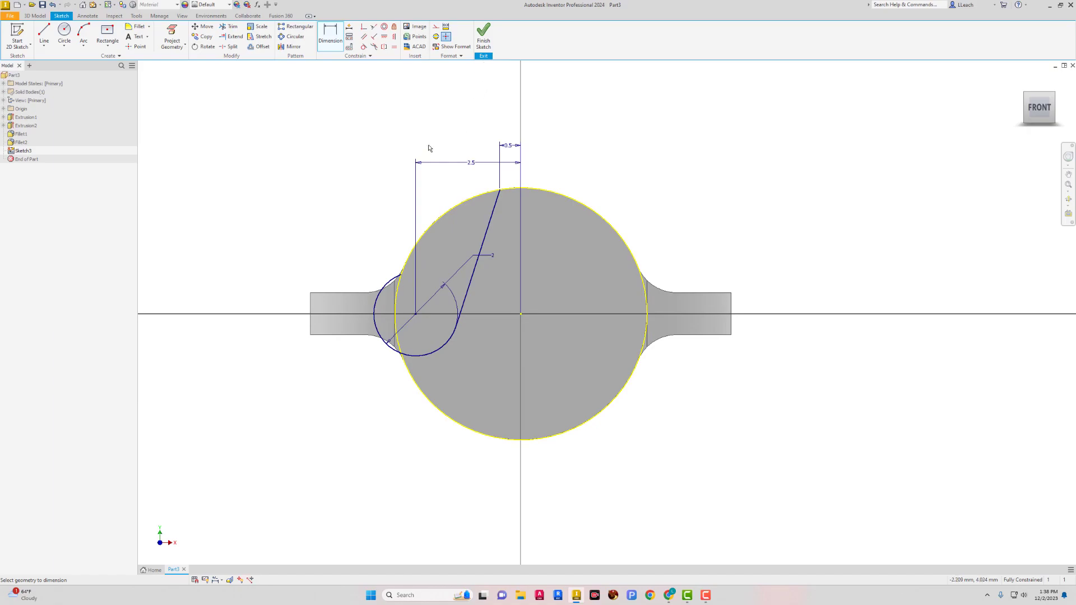
left_click(485, 47)
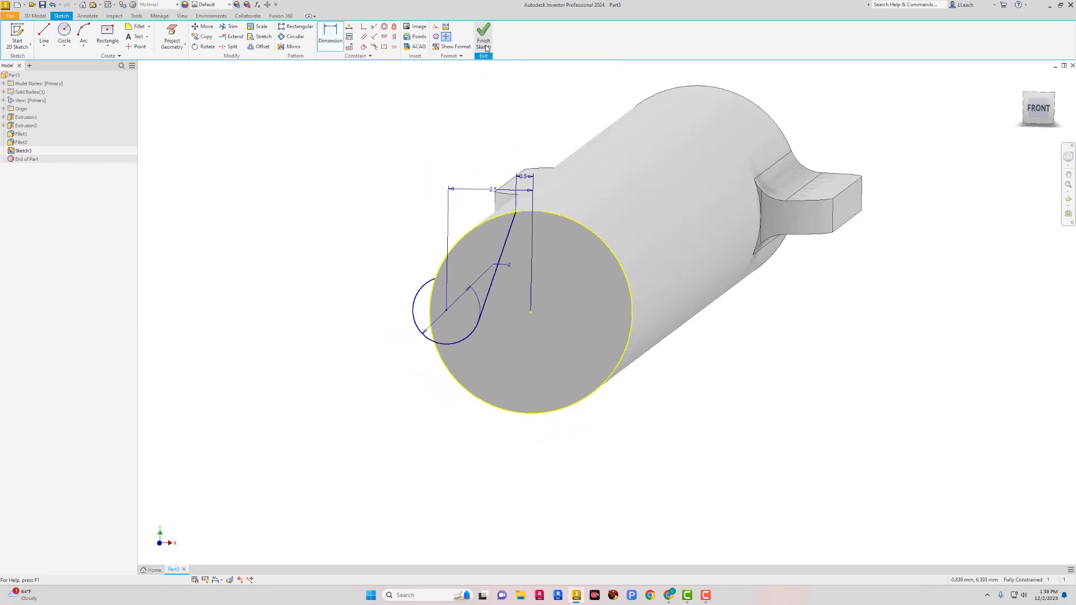
Set up a Coil using the closed flute region on the end face as profile and the origin Z axis as axis
scroll(409, 312, "up", 3)
scroll(411, 325, "down", 4)
scroll(410, 314, "up", 7)
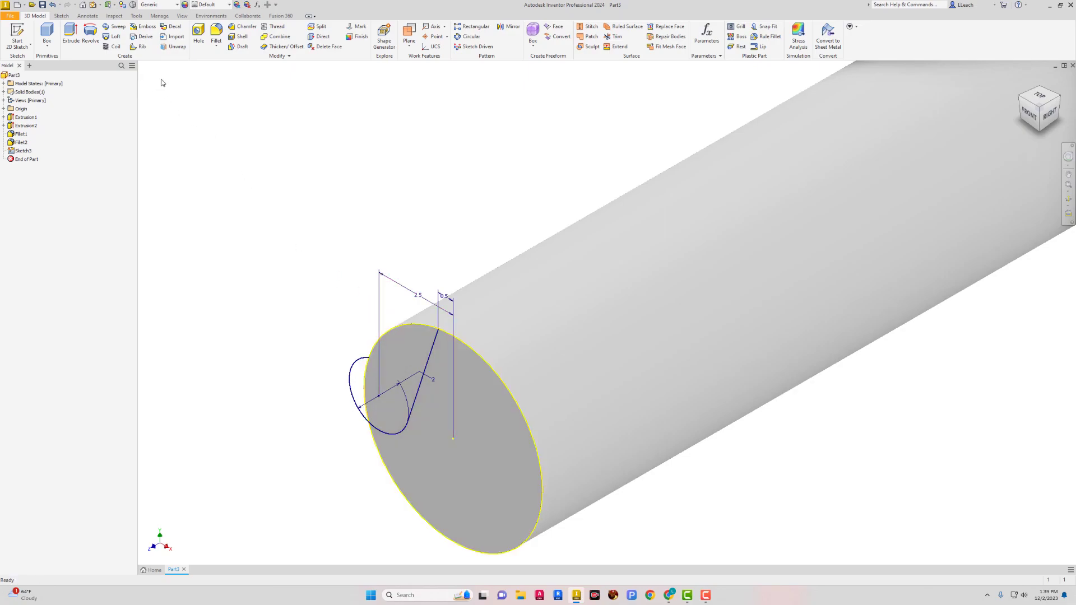
left_click(115, 46)
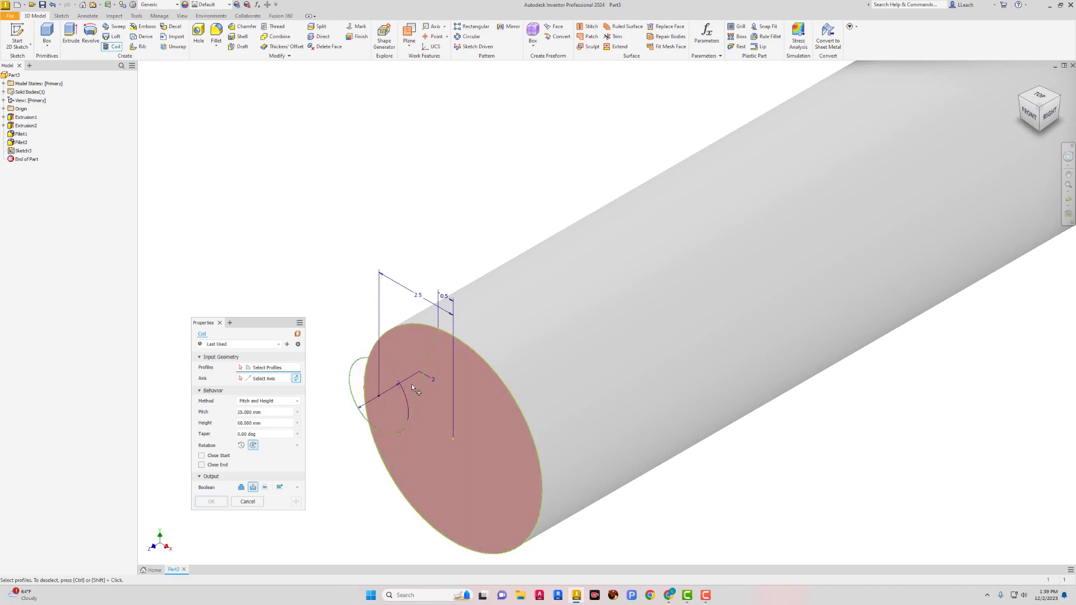
left_click(358, 379)
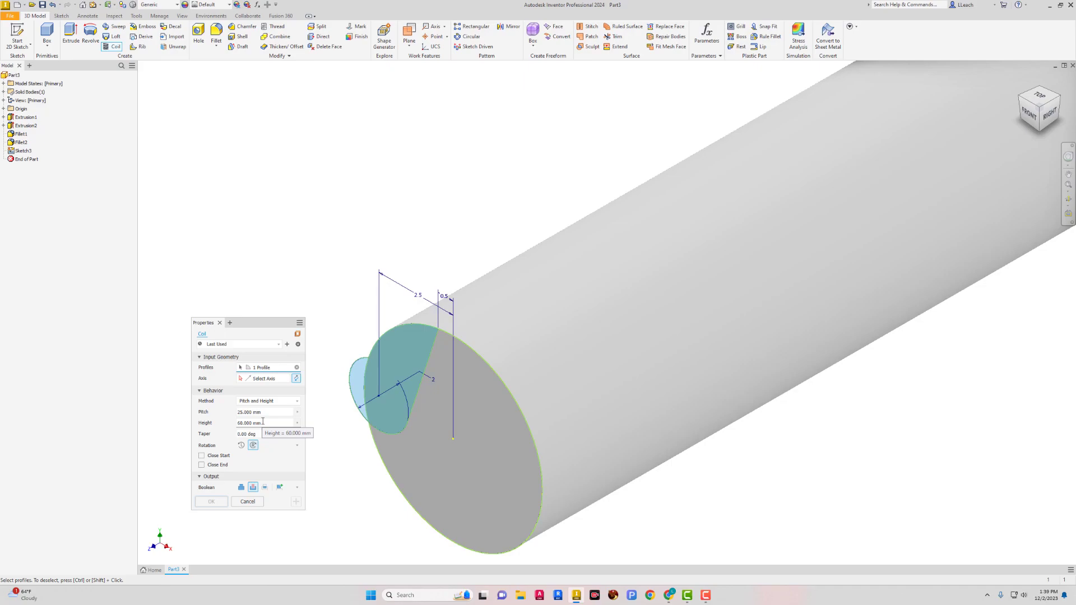
left_click(258, 381)
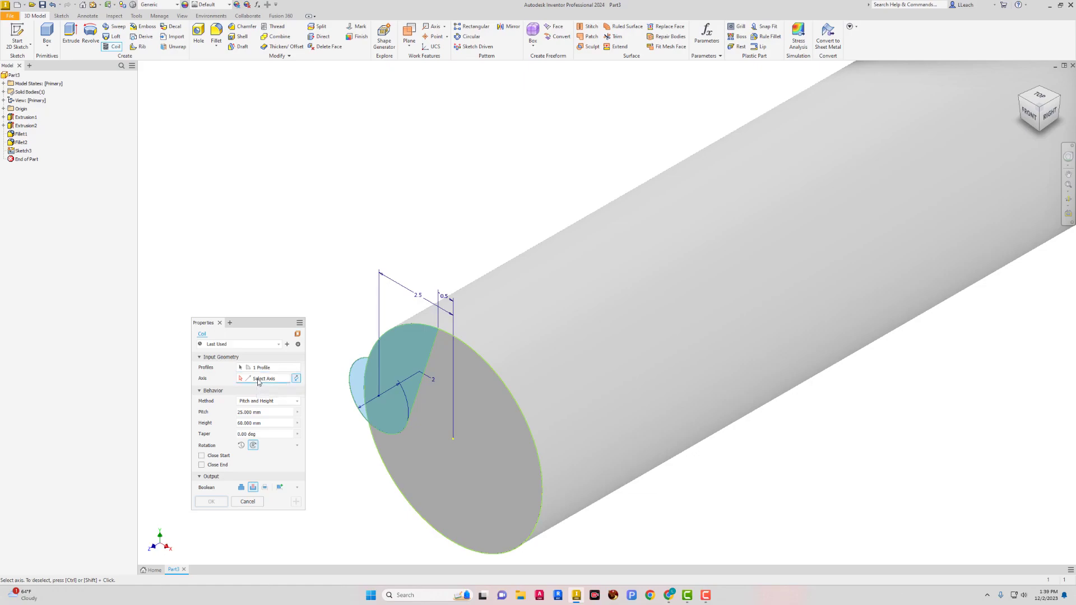
left_click(3, 109)
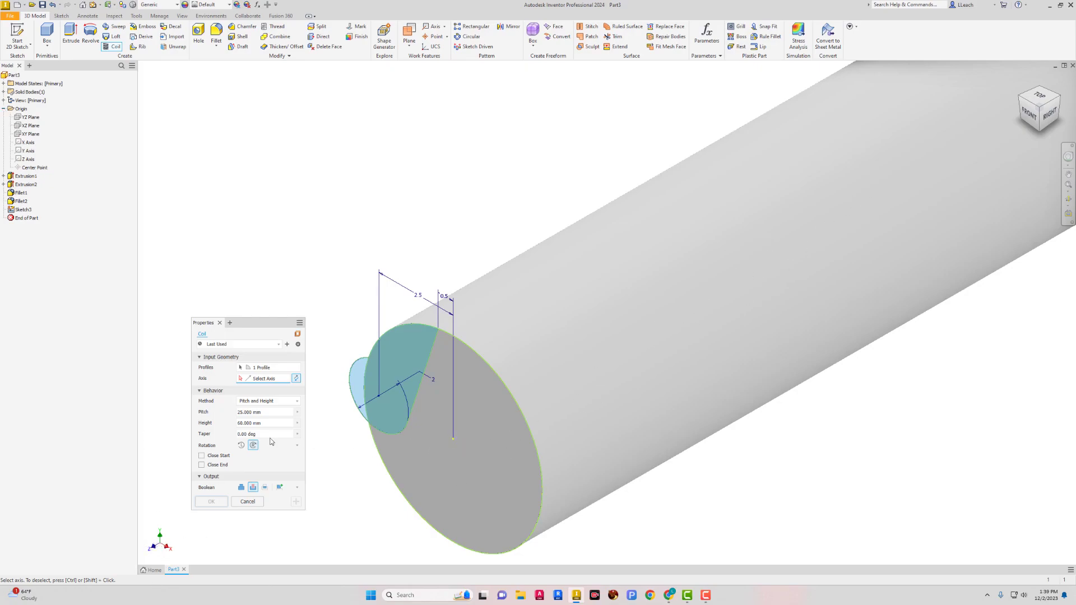
left_click(30, 160)
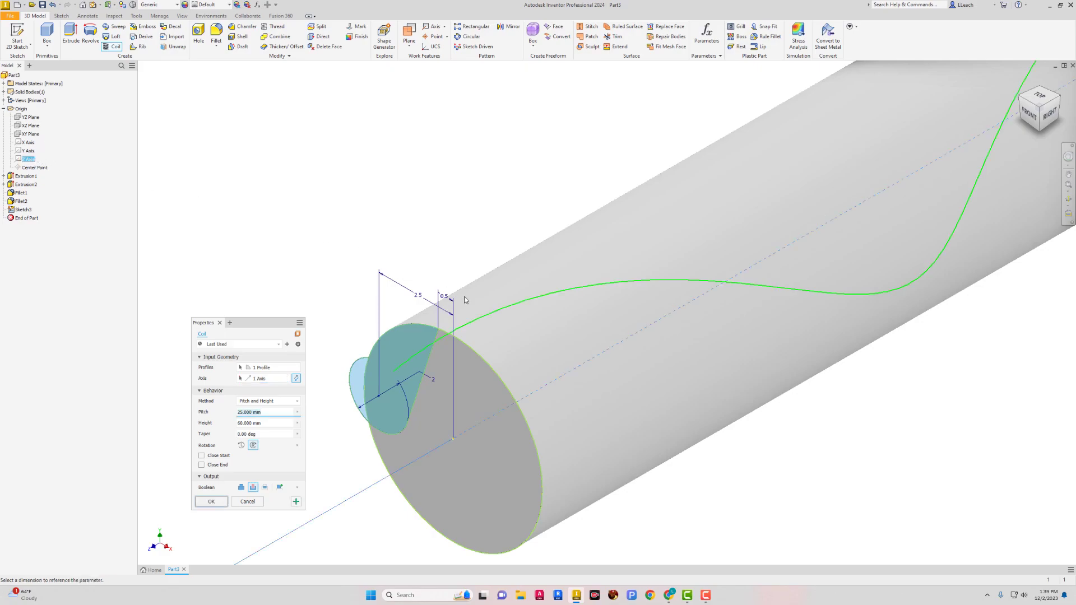
Create the coil as a cut along the shaft with a 25 mm pitch and 60 mm height
scroll(465, 300, "down", 3)
scroll(465, 300, "down", 3)
middle_click_drag(524, 275, 487, 295)
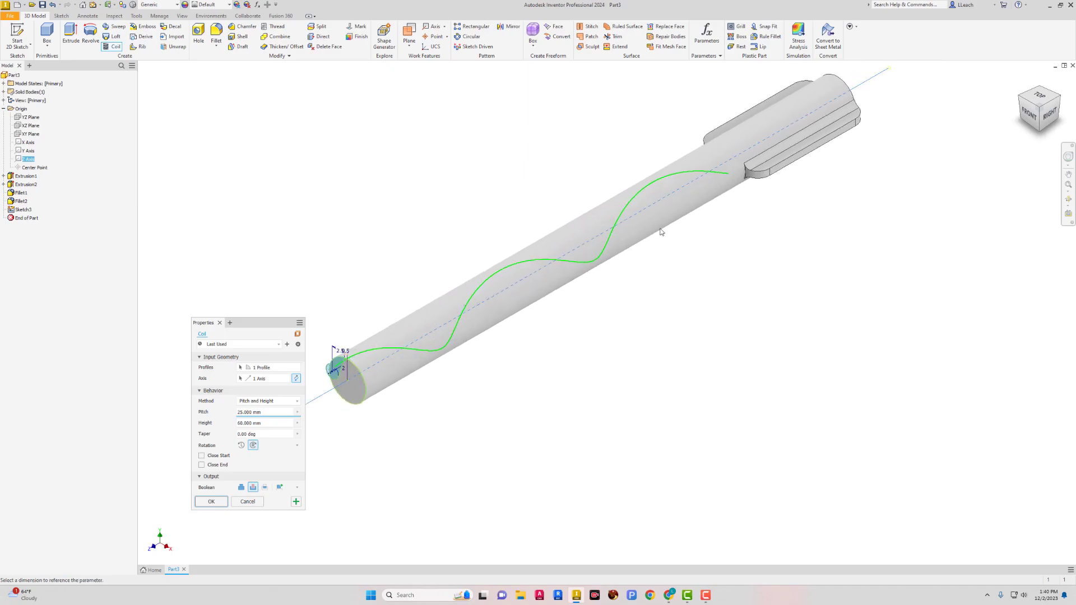
middle_click_drag(656, 220, 707, 216)
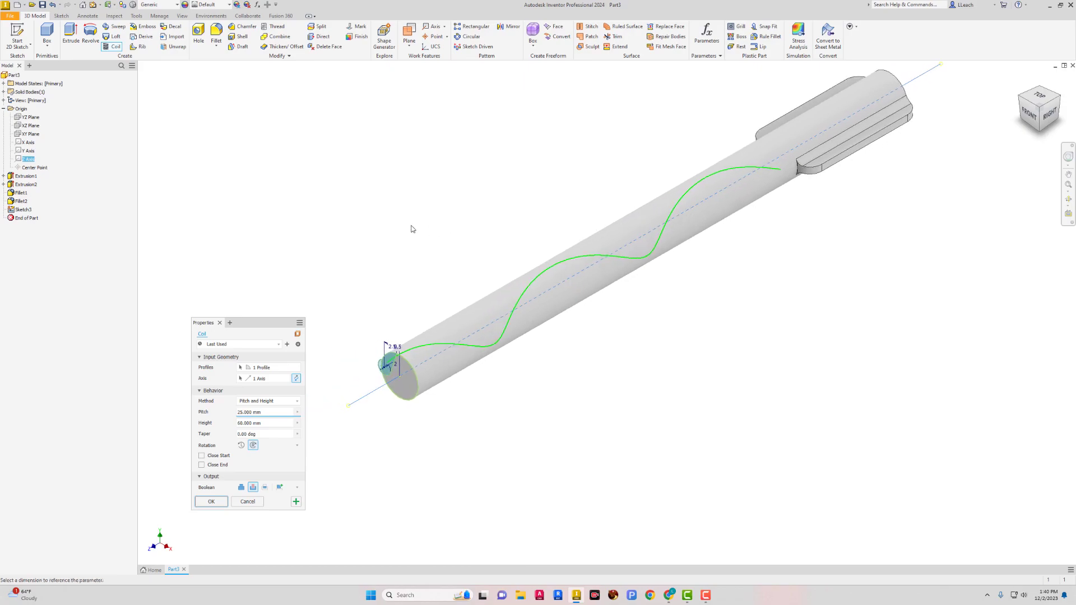
left_click(254, 488)
left_click(211, 501)
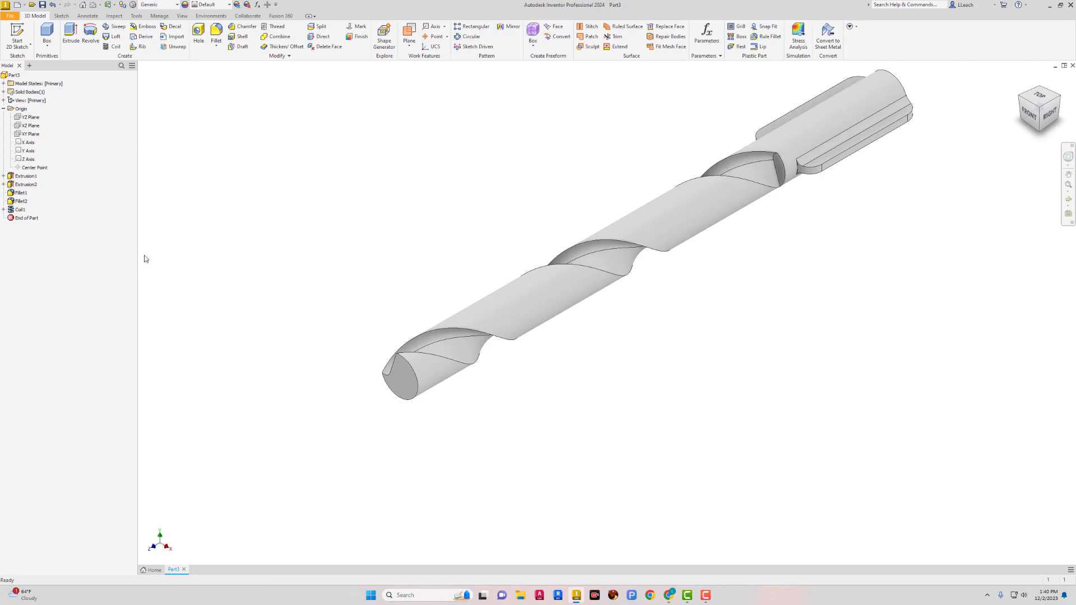
Reopen the coil cut's definition to review its pitch, height and output settings, and accept it without changes
left_click(18, 211)
right_click(19, 213)
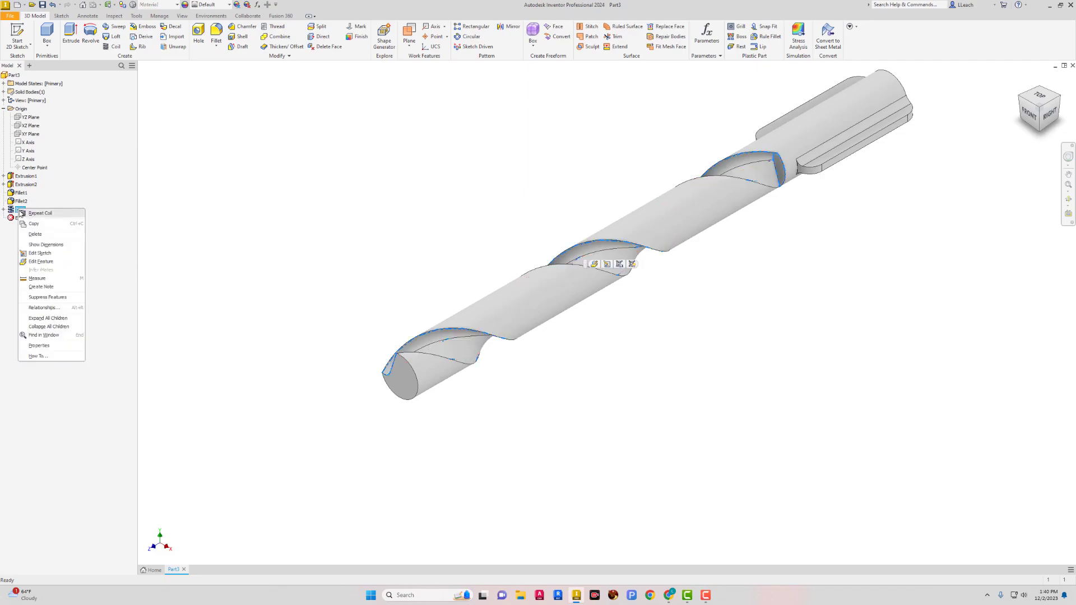
left_click(47, 262)
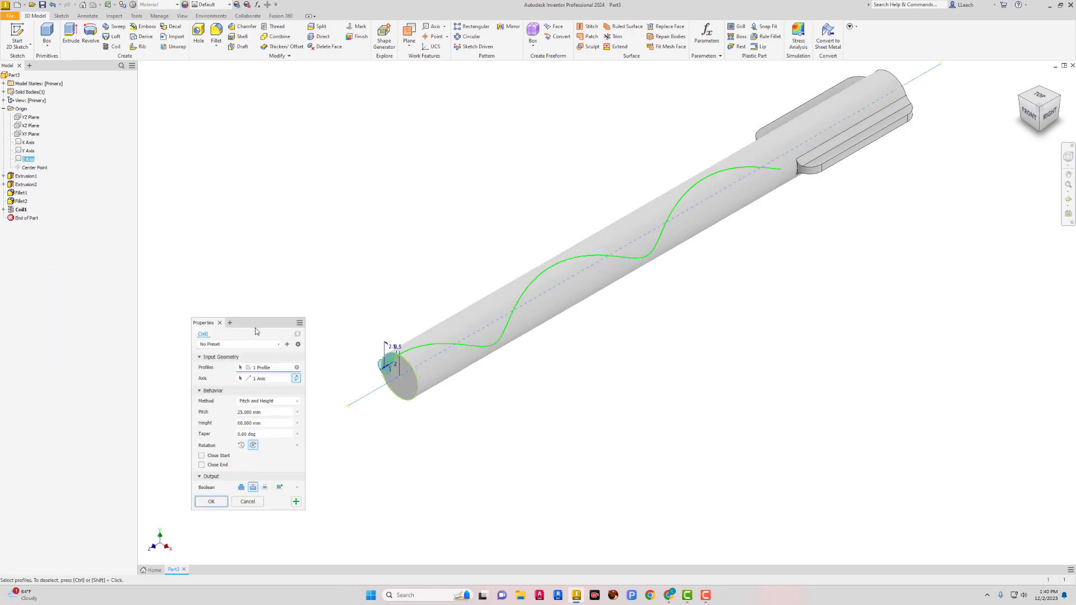
left_click_drag(254, 323, 257, 251)
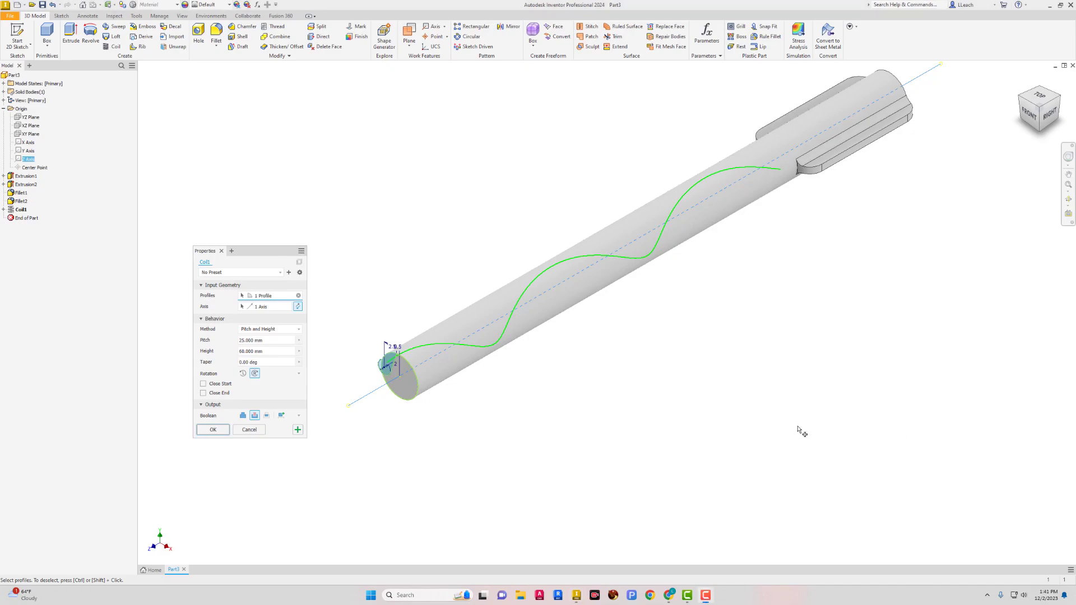
left_click(213, 430)
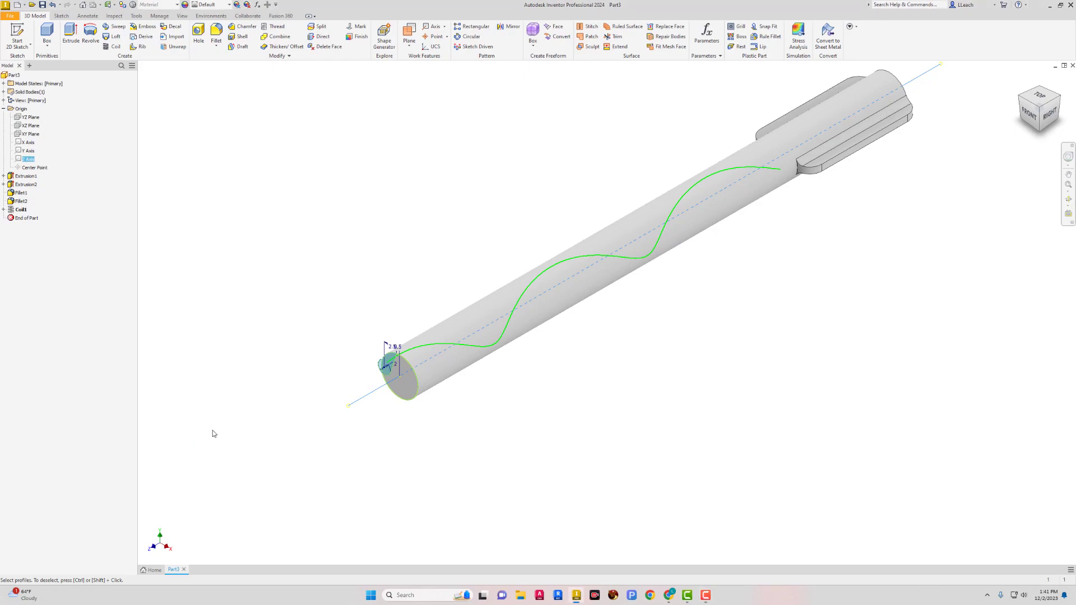
middle_click_drag(429, 204, 436, 225)
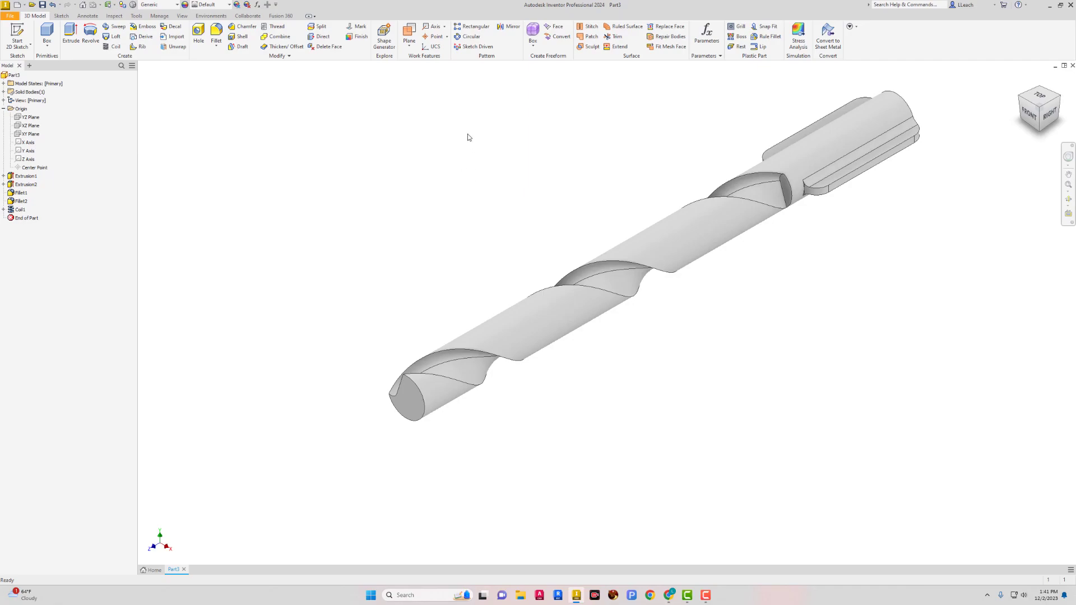
Circular-pattern the coil cut around the origin Z axis with 2 occurrences over 360 degrees
left_click(471, 36)
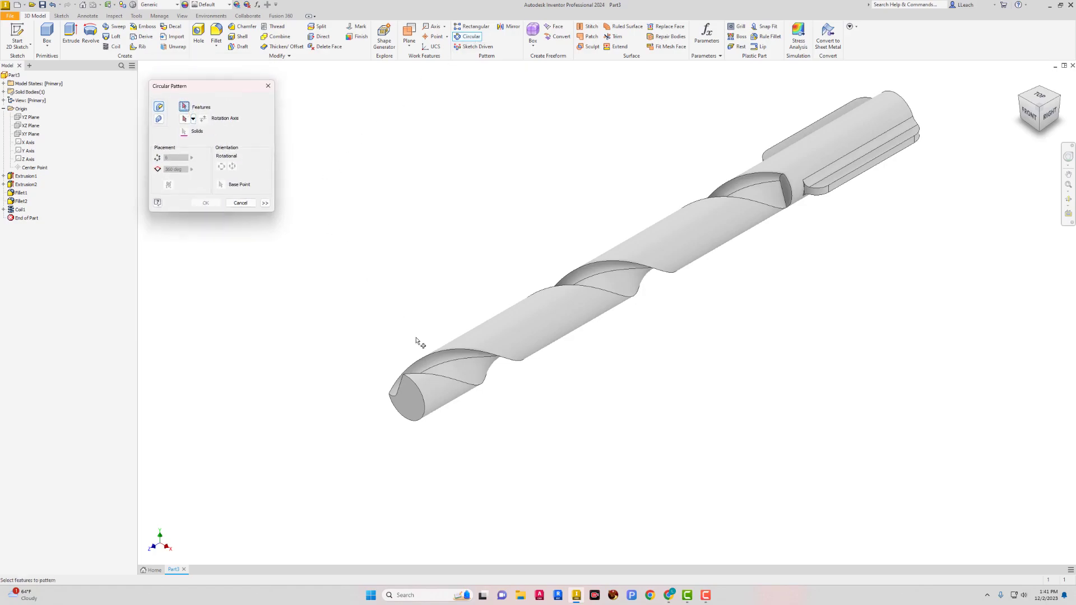
left_click(455, 384)
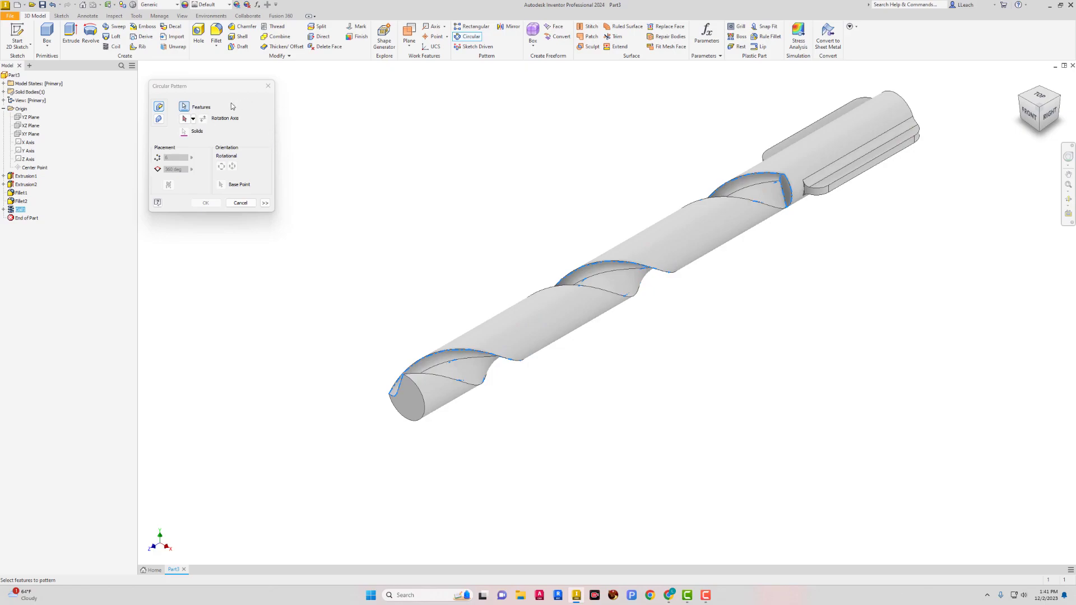
left_click(185, 118)
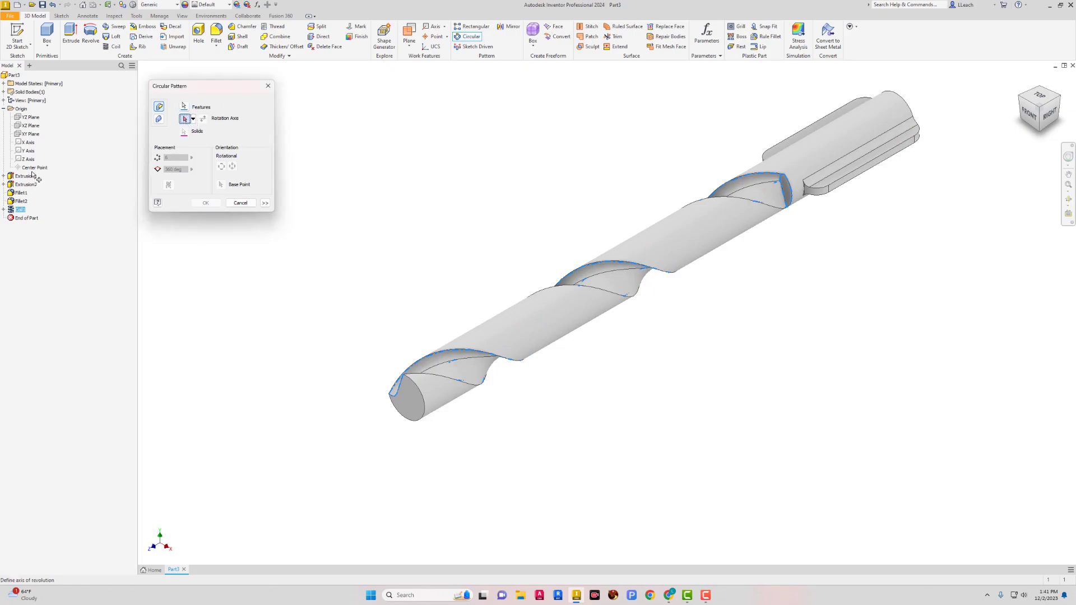
left_click(27, 160)
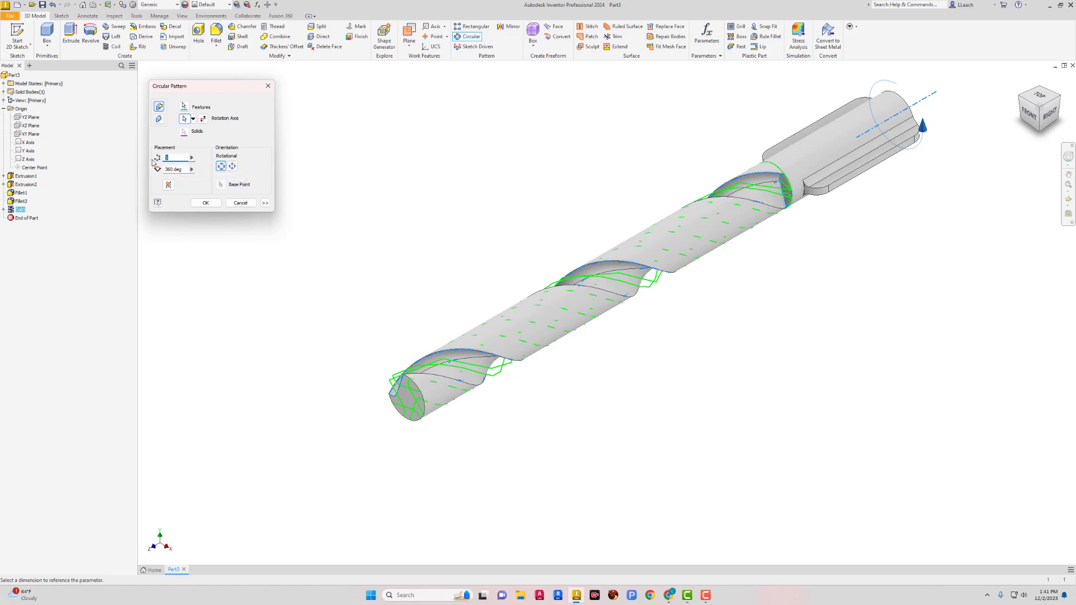
type("2")
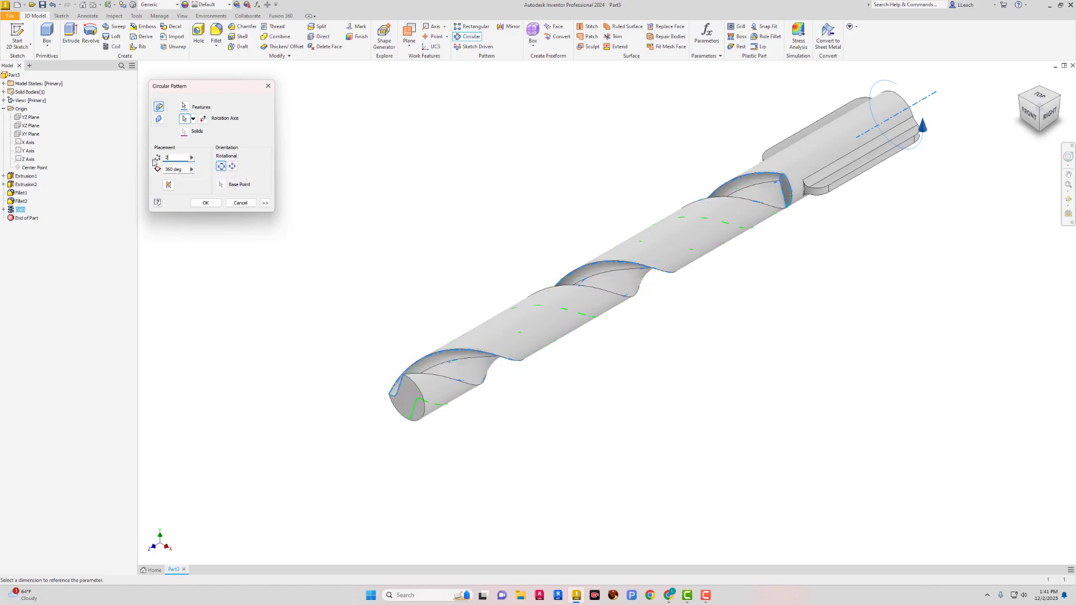
left_click(205, 203)
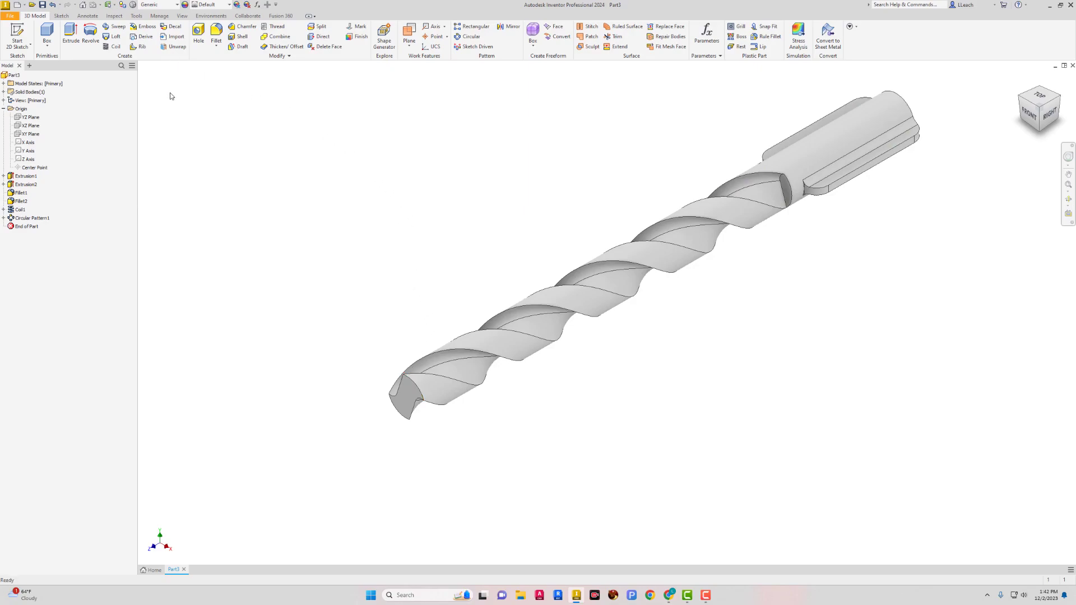
Chamfer the outer edges of the fluted end face with a distance-and-angle chamfer of 2 mm at 45 degrees
left_click(244, 29)
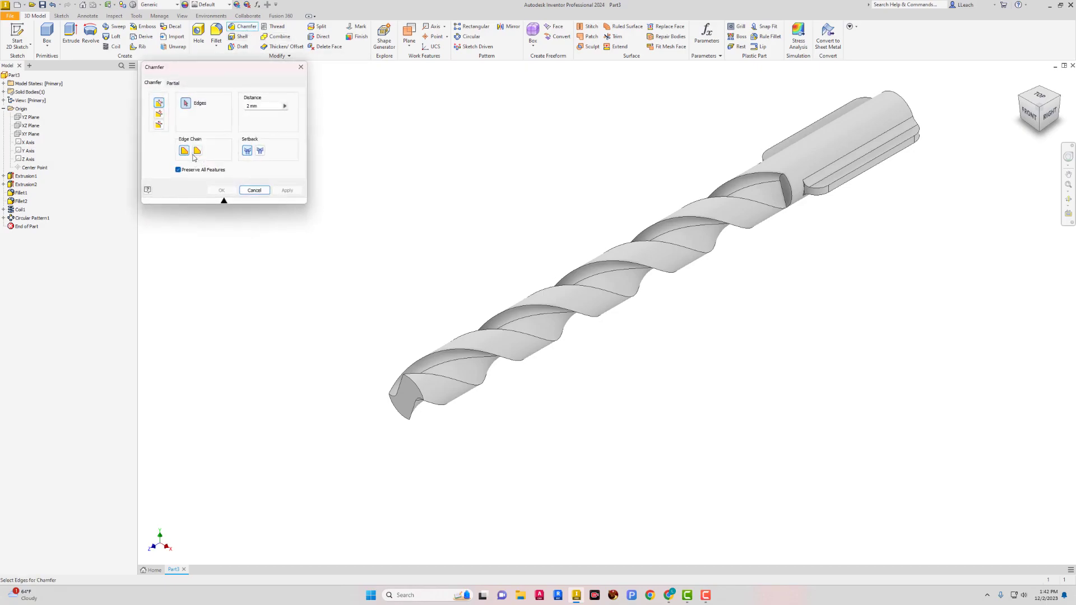
left_click_drag(212, 76, 150, 119)
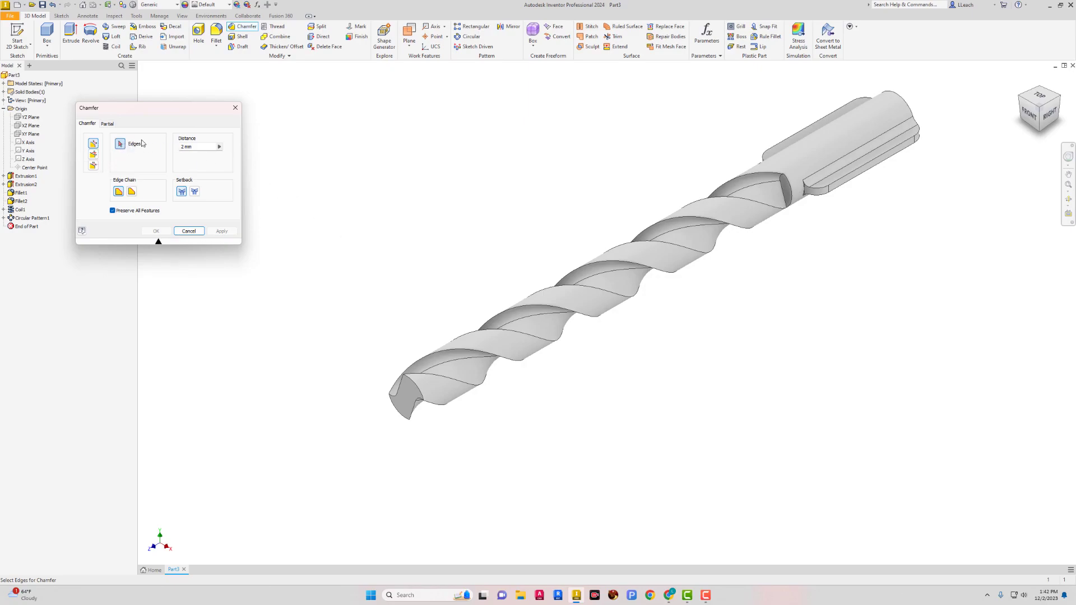
left_click(93, 155)
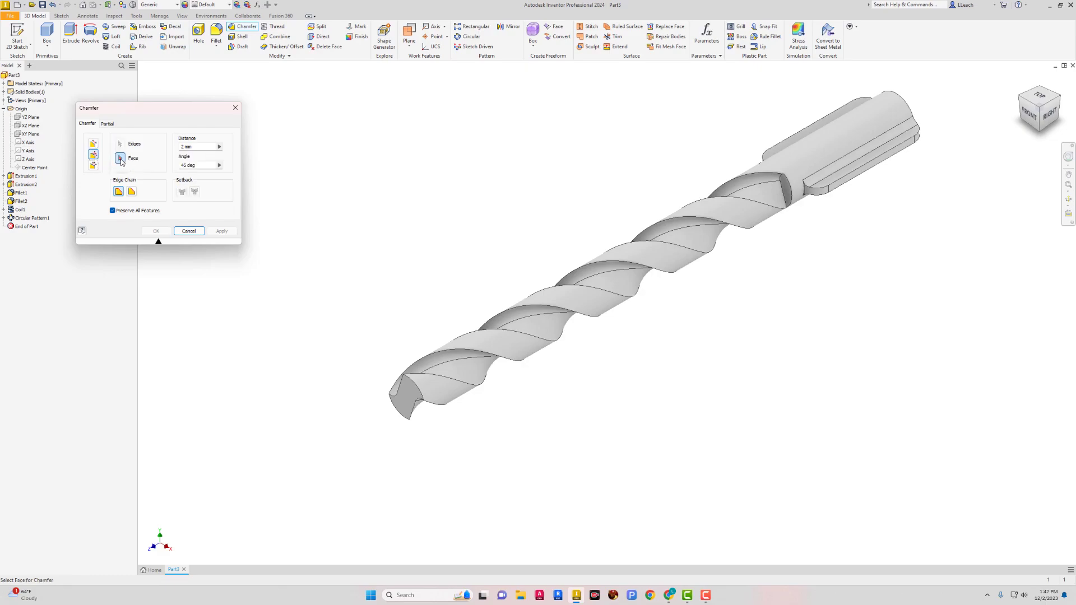
left_click(408, 399)
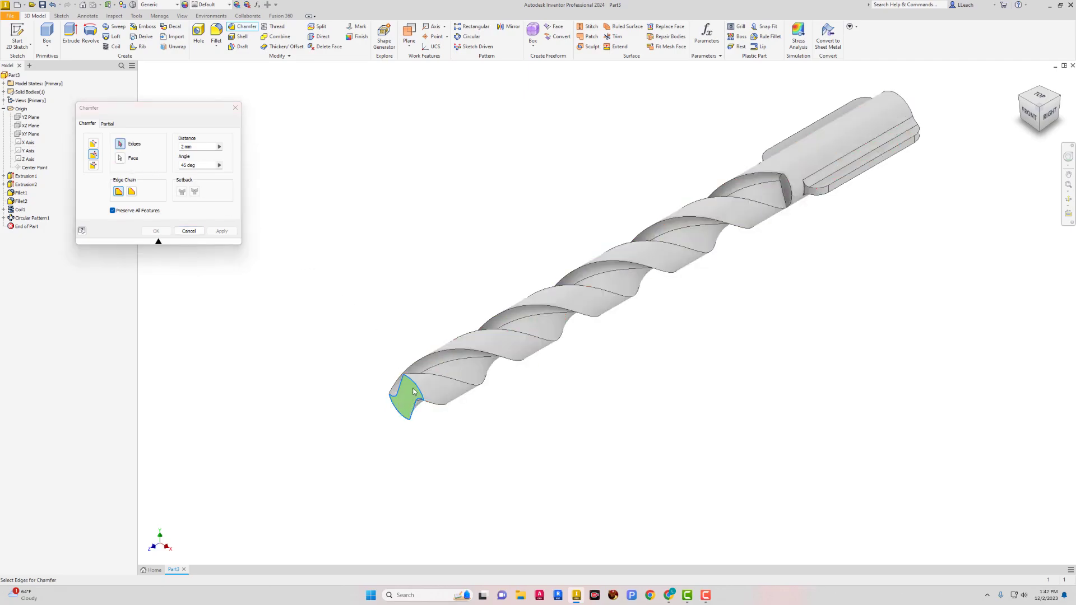
left_click(124, 149)
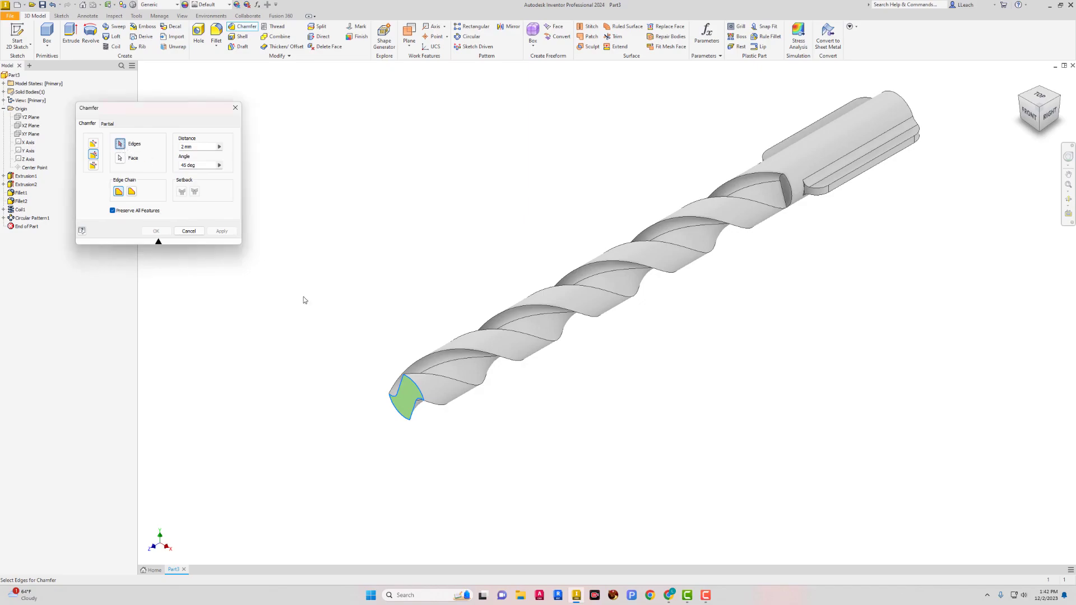
left_click(418, 387)
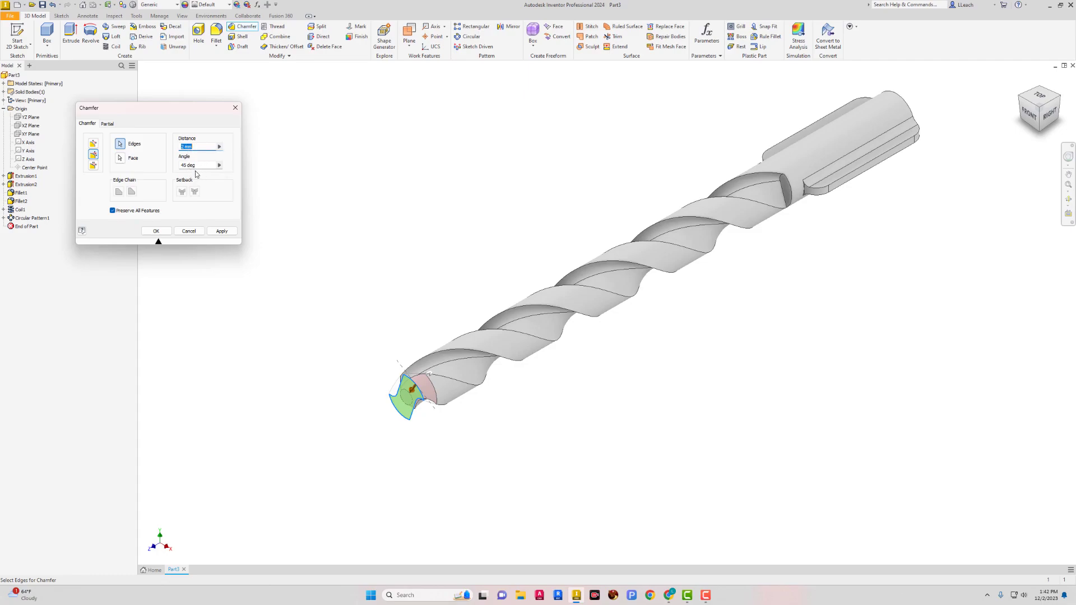
left_click(222, 231)
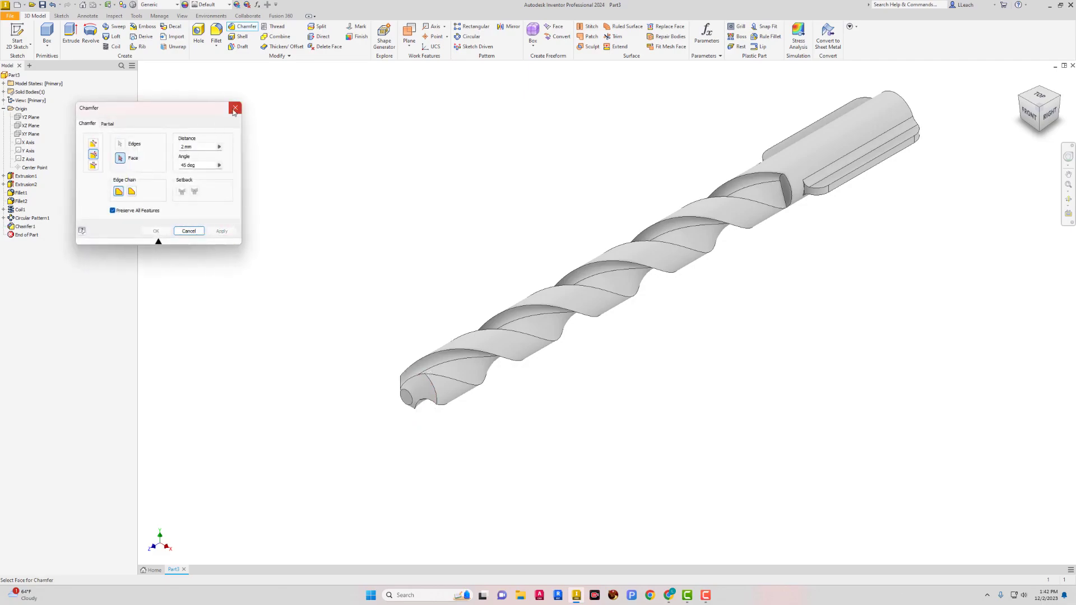
left_click(233, 112)
Apply the Chrome - Polished appearance to the whole drill bit
left_click(1048, 115)
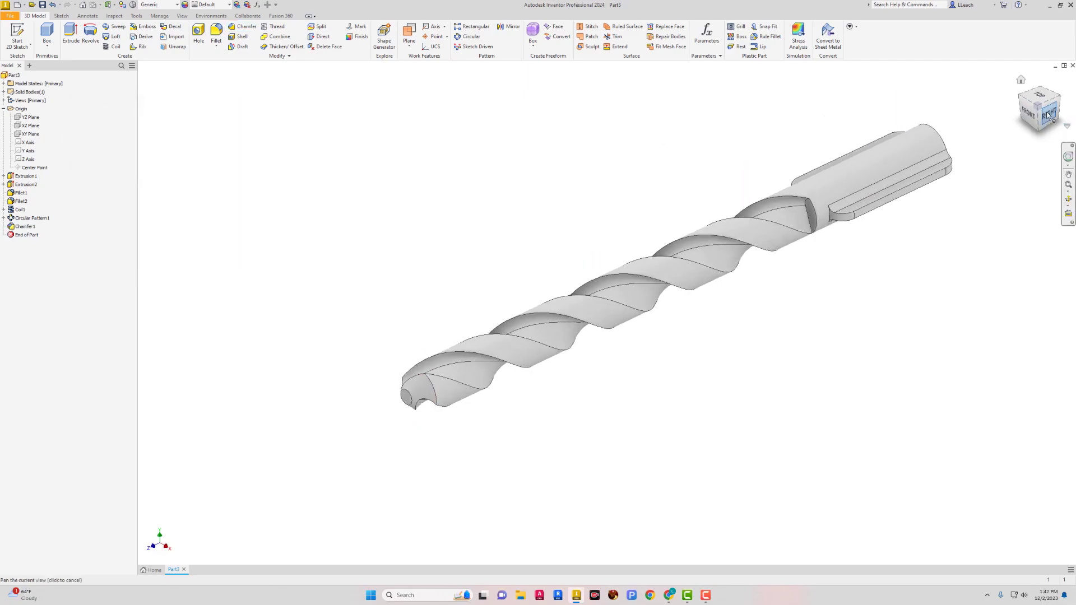
middle_click_drag(736, 278, 577, 206)
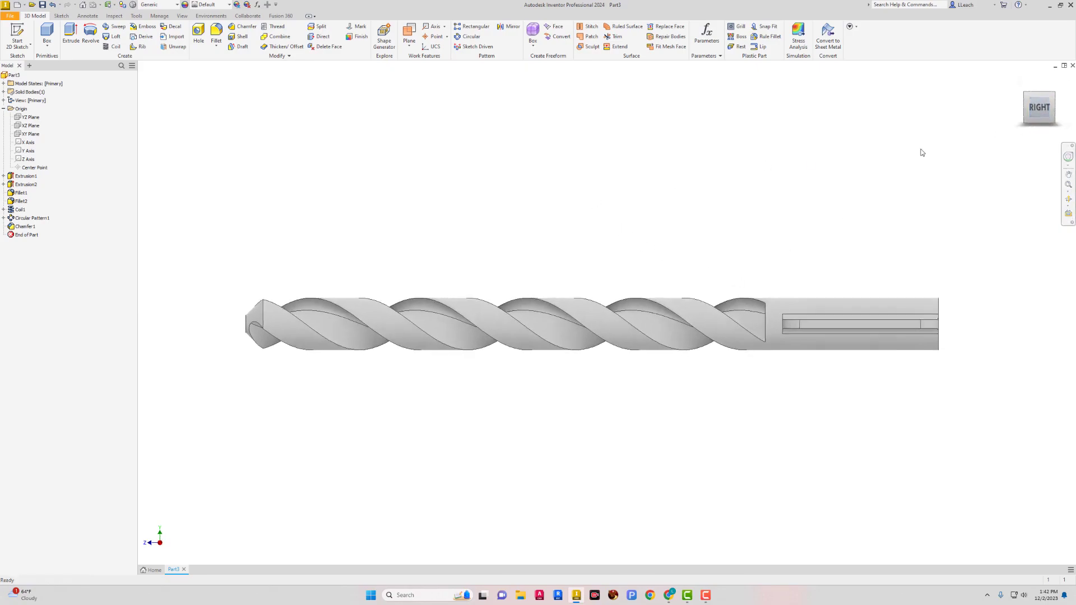
left_click(1020, 81)
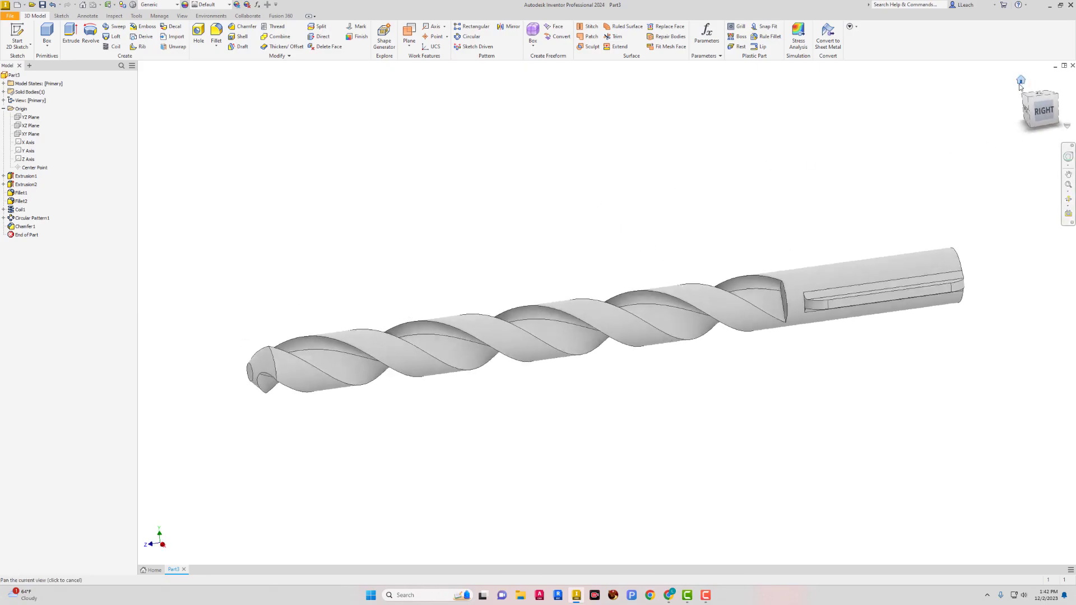
middle_click_drag(745, 280, 707, 270)
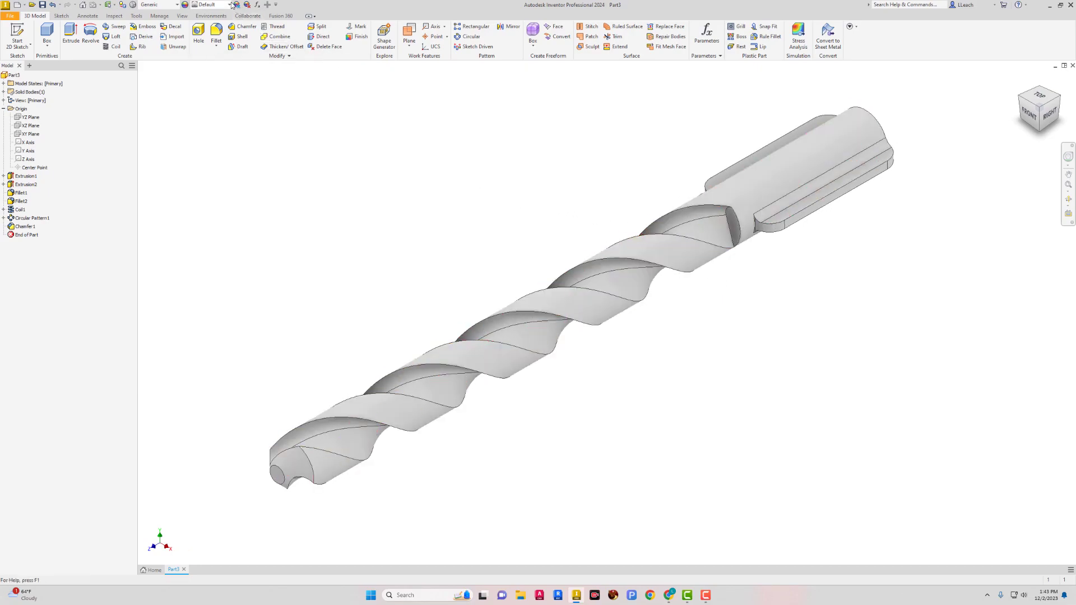
left_click(229, 5)
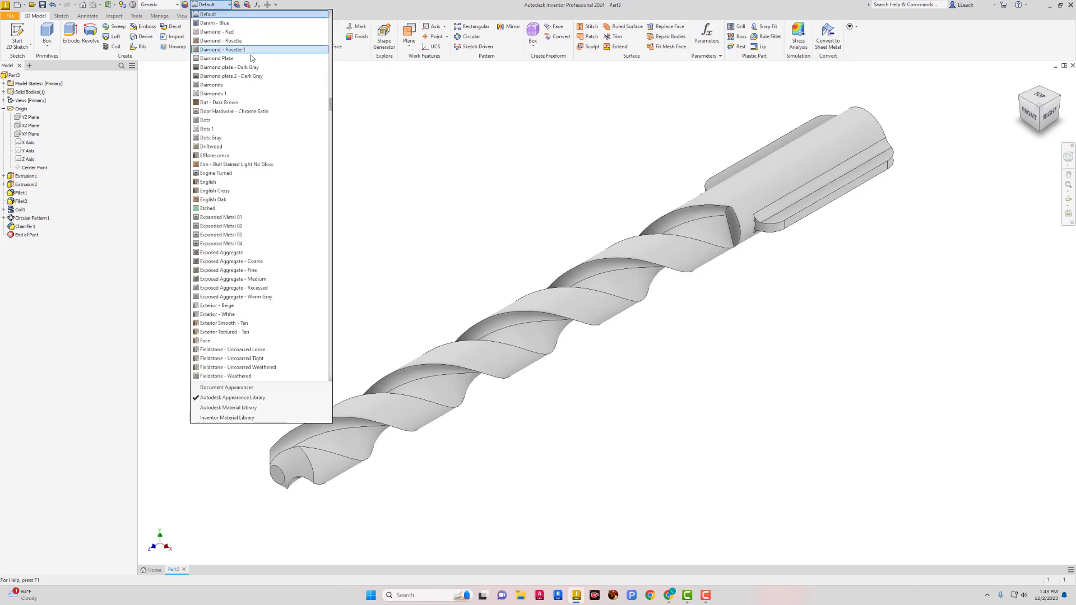
scroll(282, 184, "down", 11)
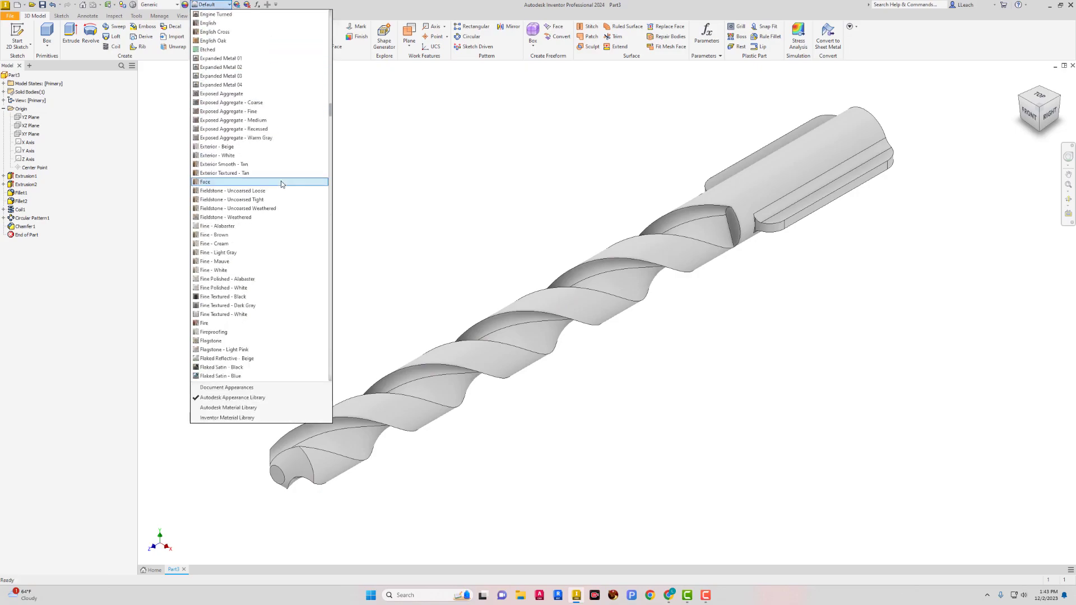
scroll(281, 185, "down", 6)
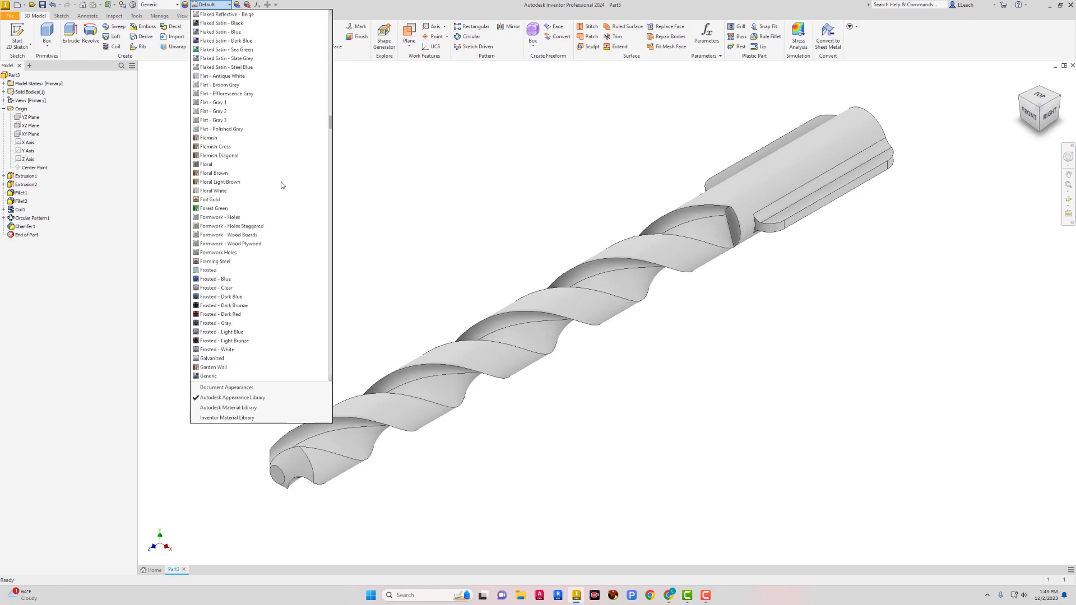
scroll(282, 184, "down", 11)
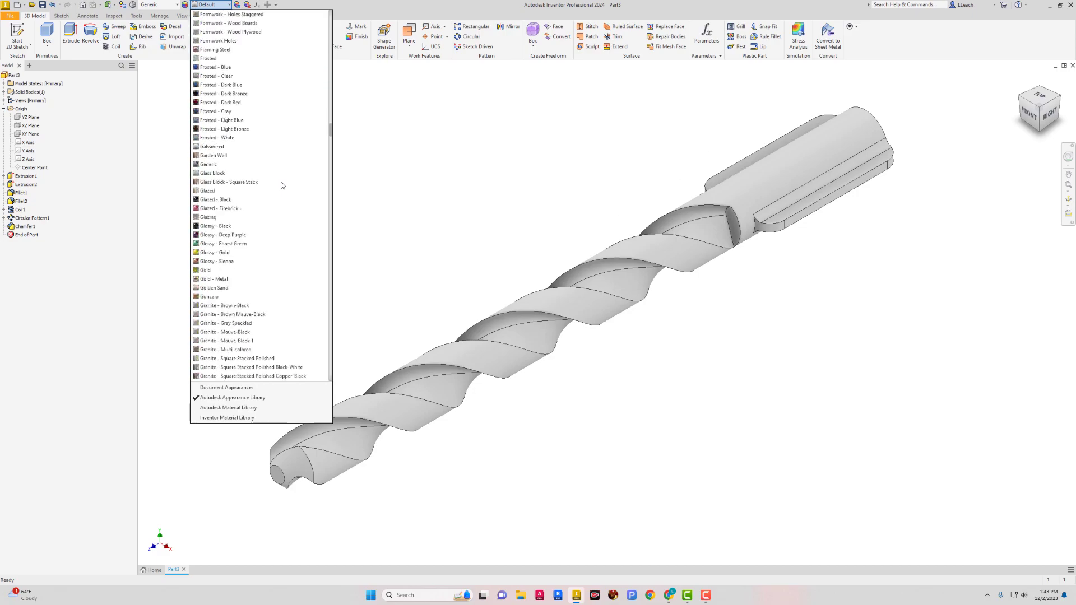
scroll(282, 184, "up", 1)
scroll(281, 184, "up", 13)
scroll(282, 186, "up", 17)
scroll(284, 184, "up", 10)
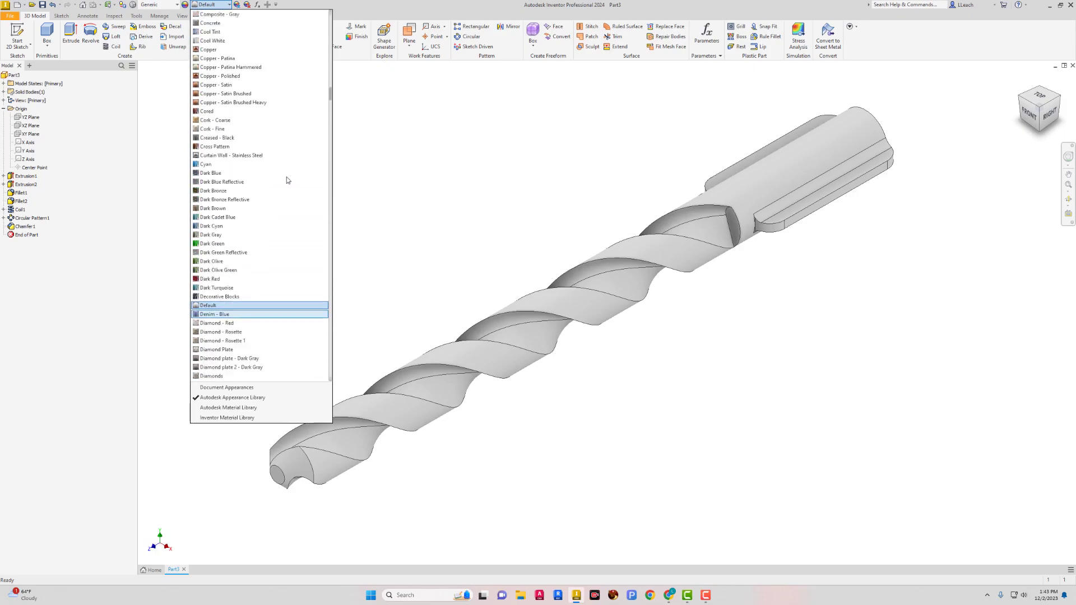
scroll(287, 180, "up", 6)
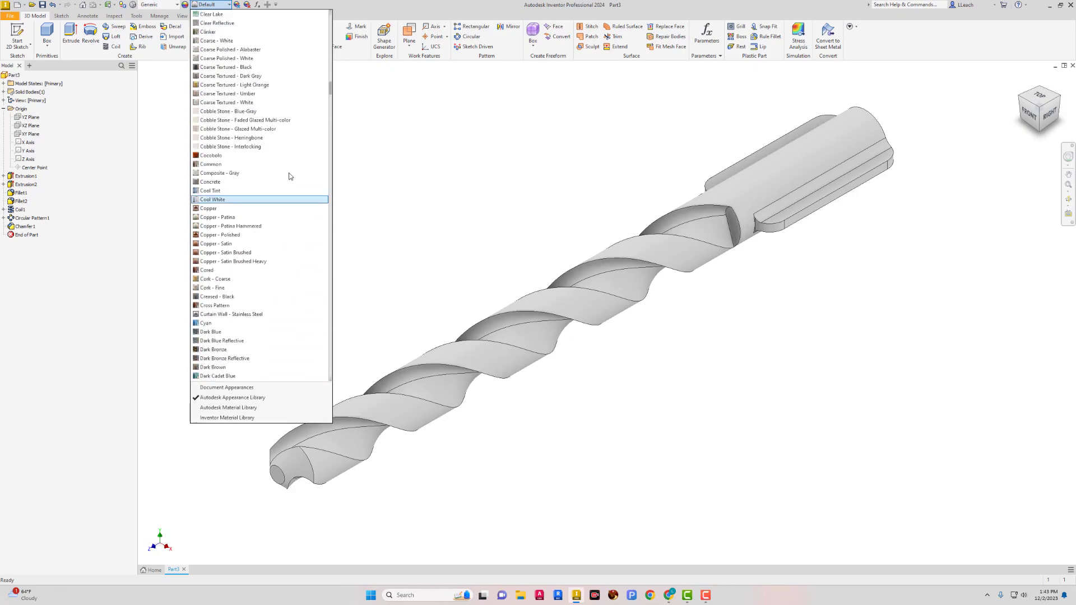
scroll(290, 176, "up", 7)
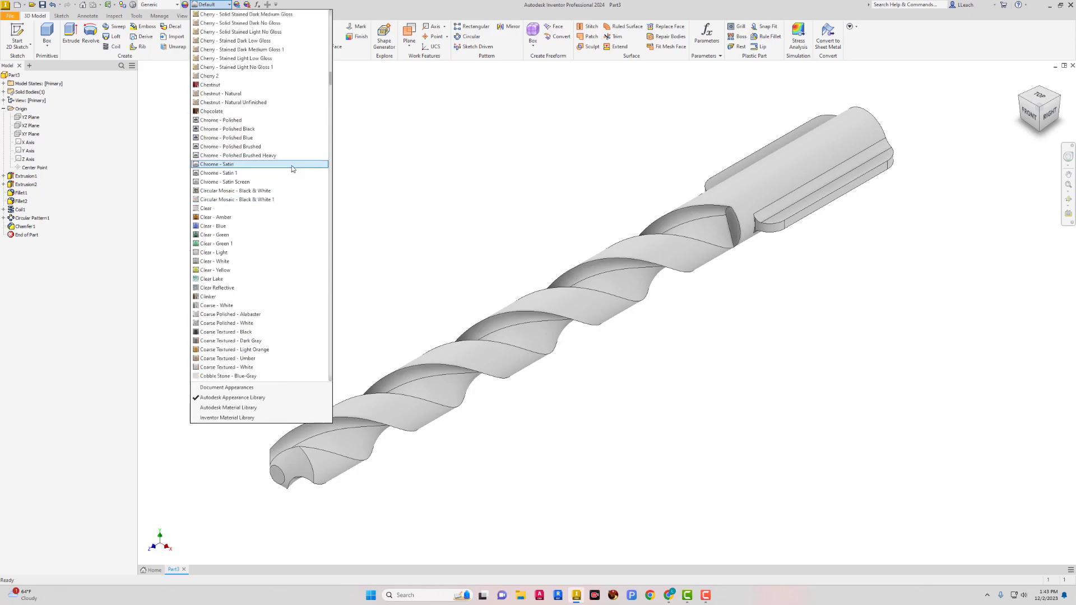
scroll(291, 166, "up", 3)
left_click(231, 120)
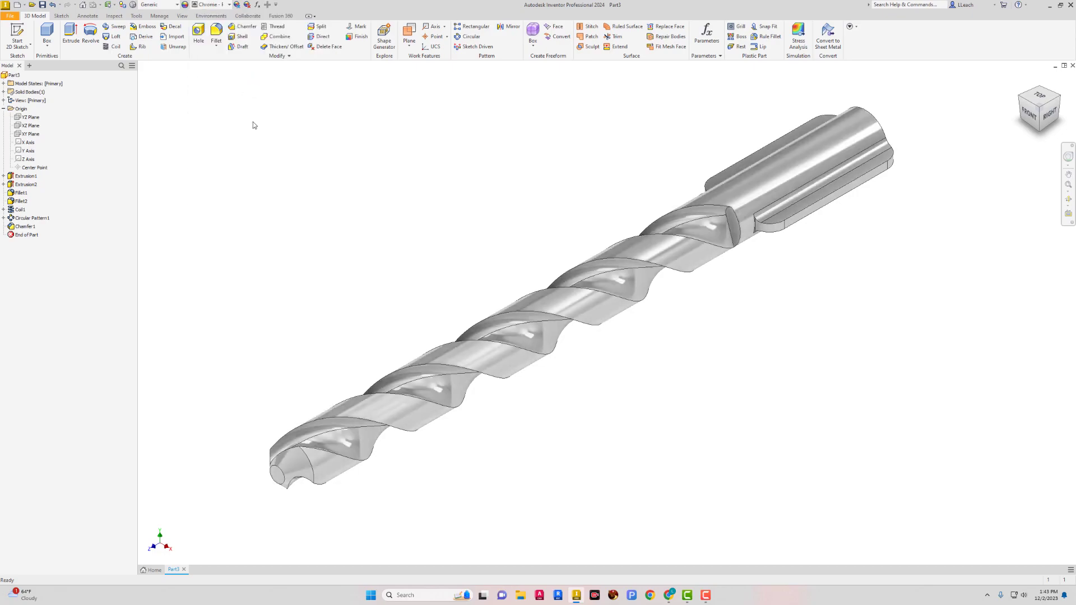
Set the visual style to Shaded with Edges and turn on shadows and reflections
middle_click_drag(407, 185, 396, 195)
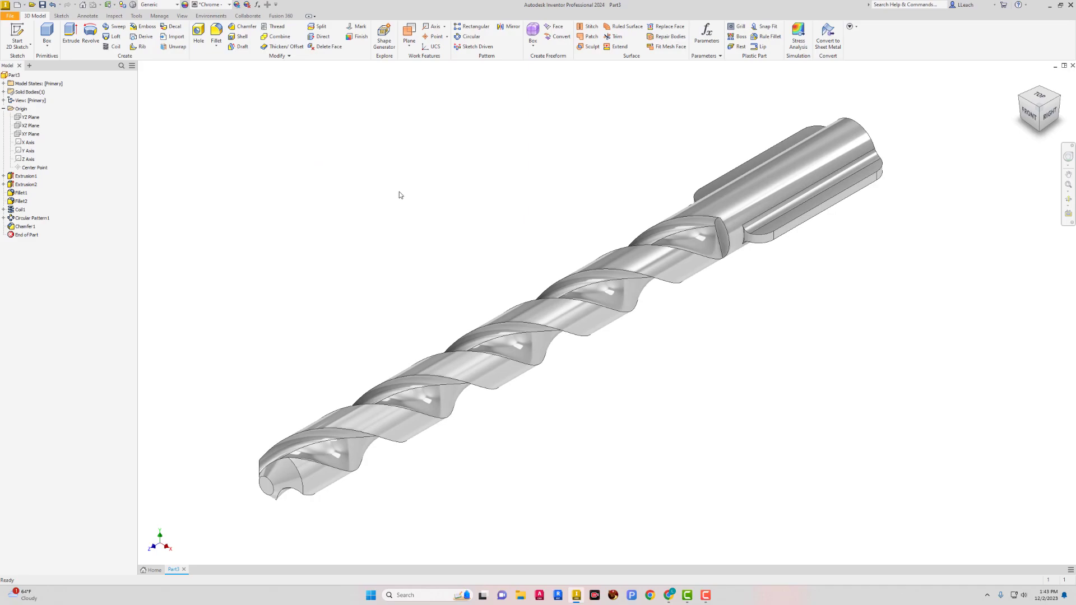
left_click(182, 16)
left_click(150, 47)
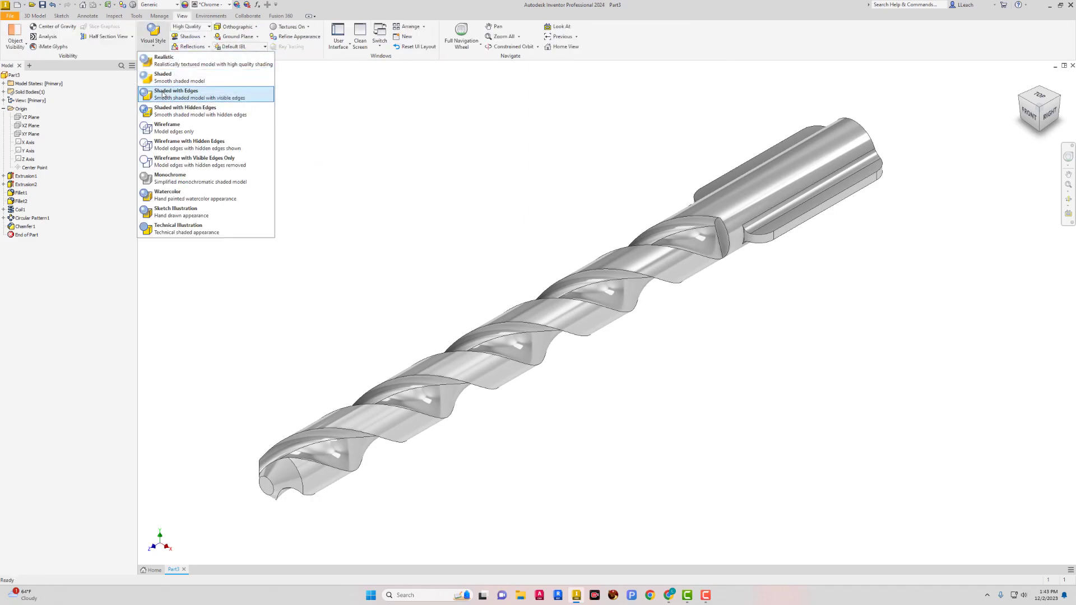
left_click(162, 93)
left_click(188, 37)
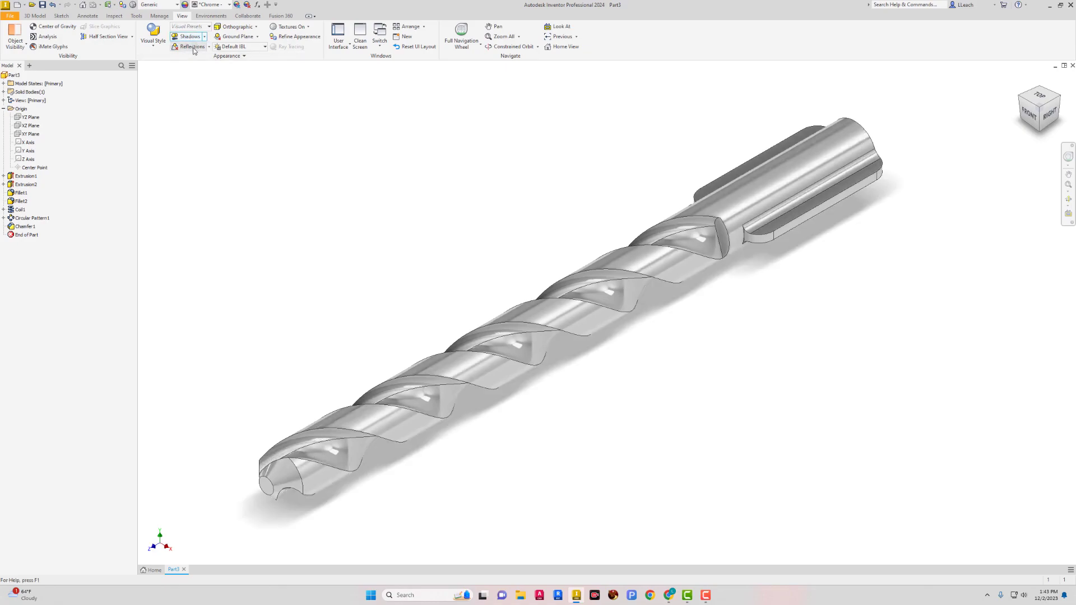
left_click(192, 48)
Change the lighting style of the model view to Photo Booth
left_click(267, 48)
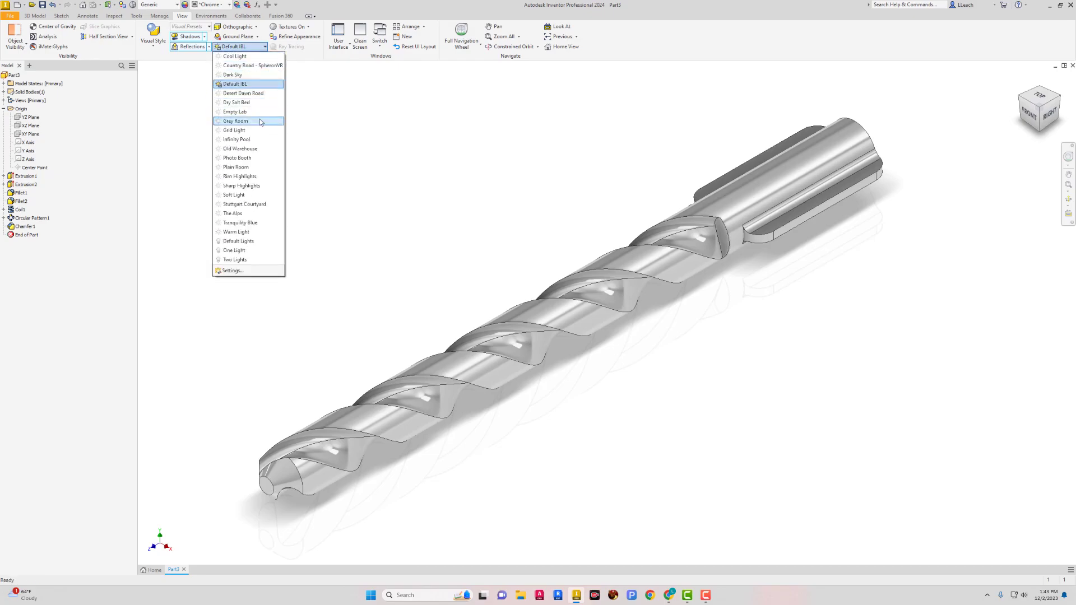
left_click(250, 159)
mouse_move(373, 148)
middle_mouse_down()
mouse_move(384, 142)
mouse_move(371, 151)
middle_mouse_up()
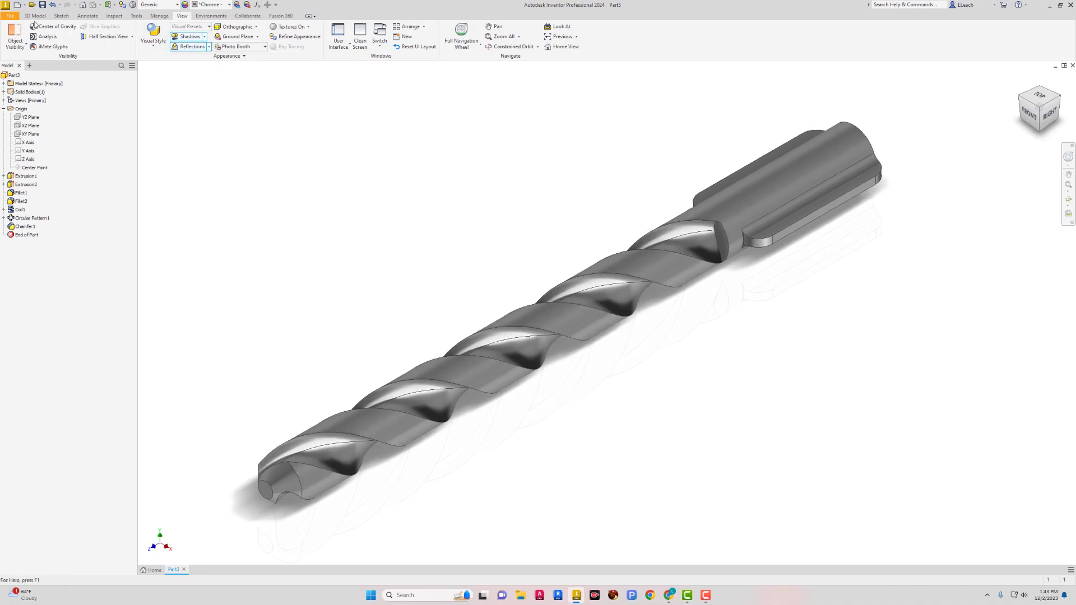
Save the part as DRILL BIT 4 in the PARAMETRIC MODELING folder
left_click(17, 17)
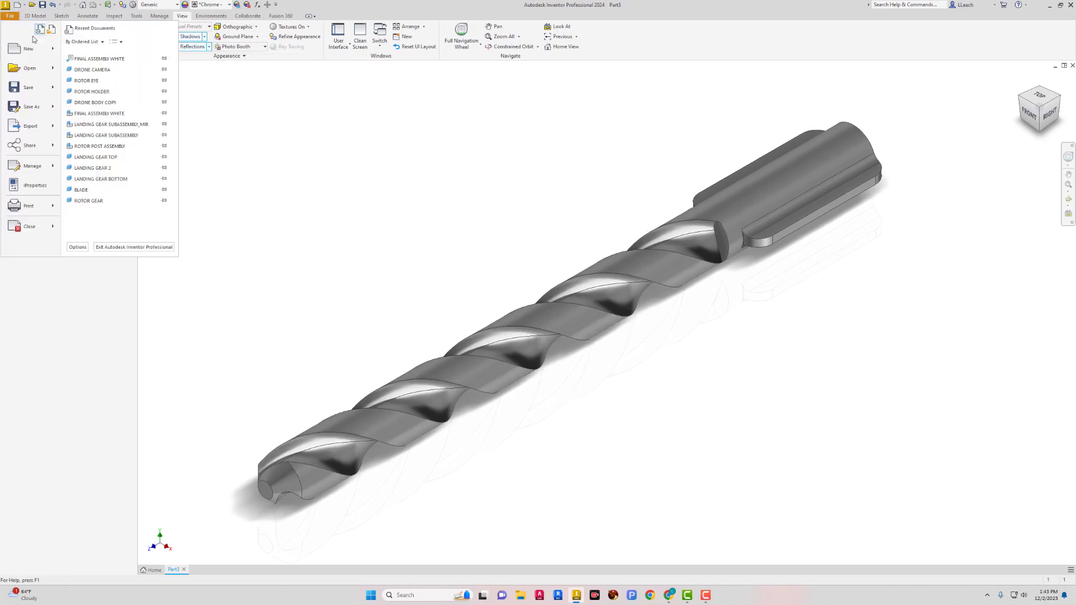
left_click(29, 87)
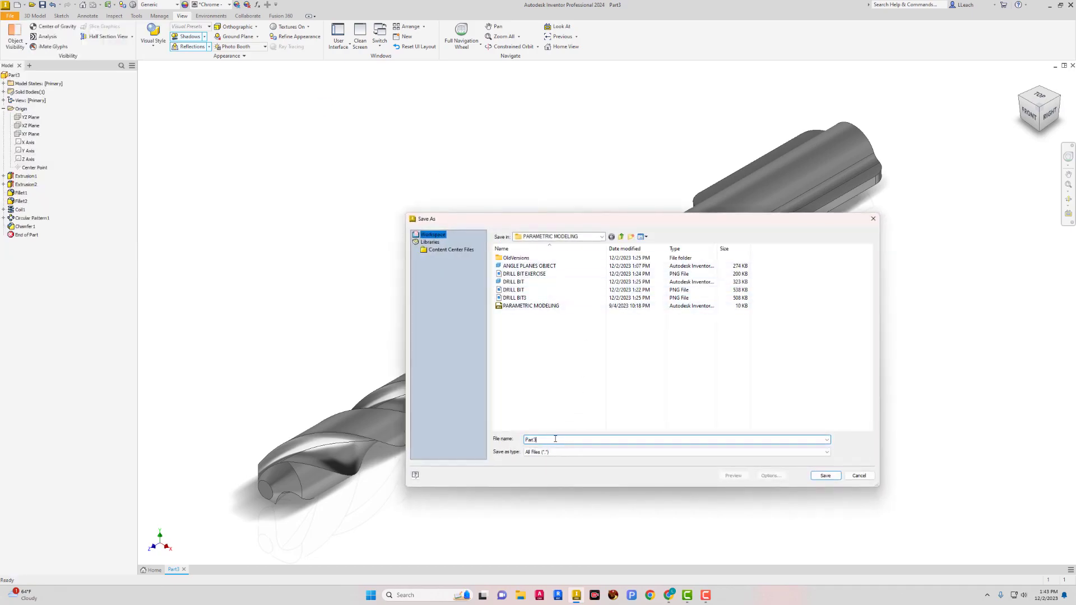
type("DR")
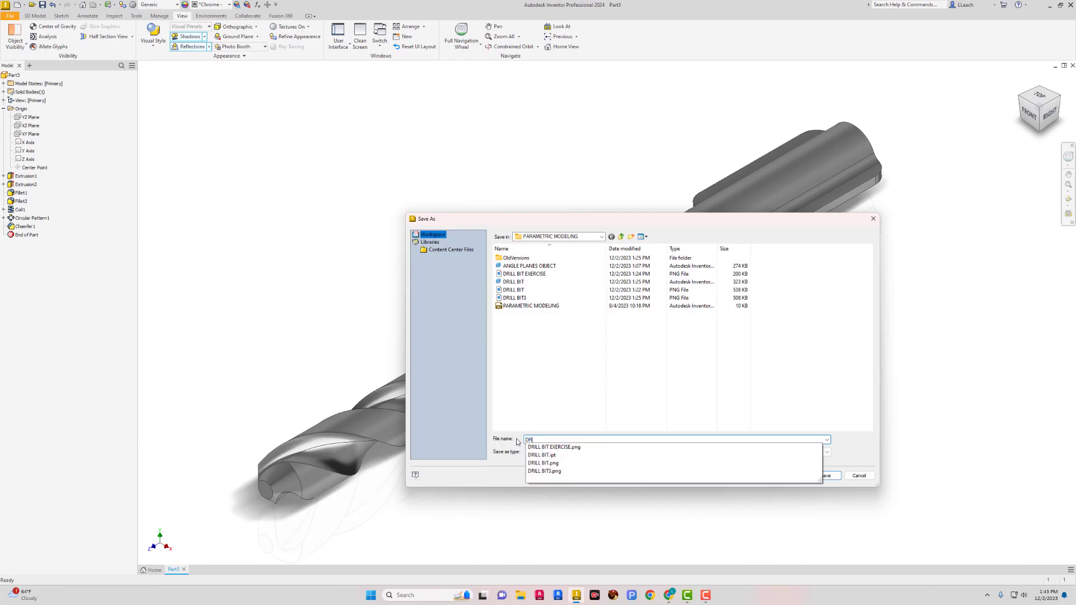
type("ILL B")
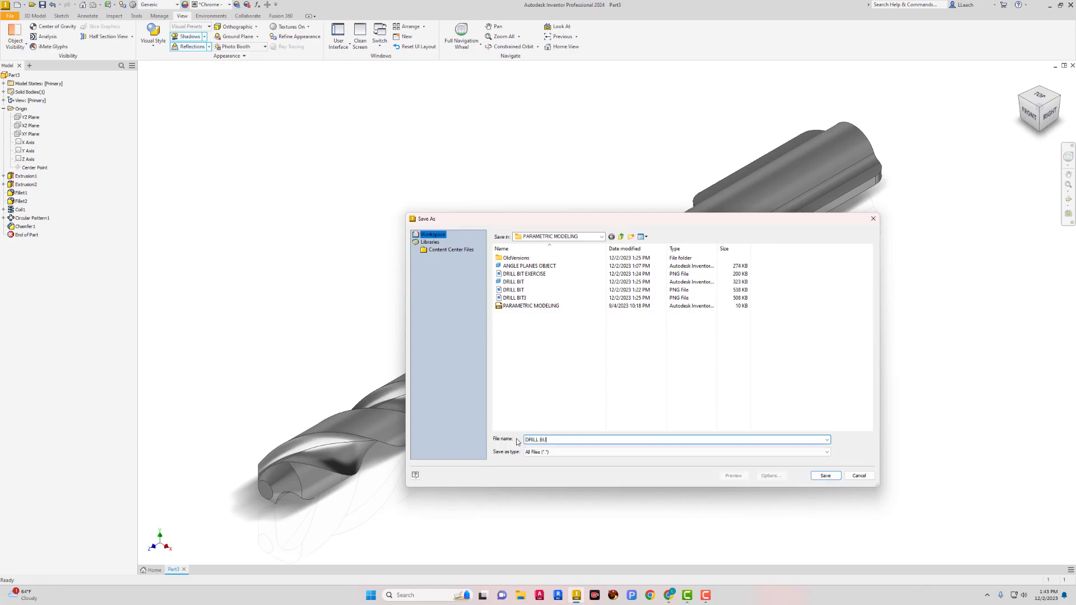
type("IR")
key("BackSpace")
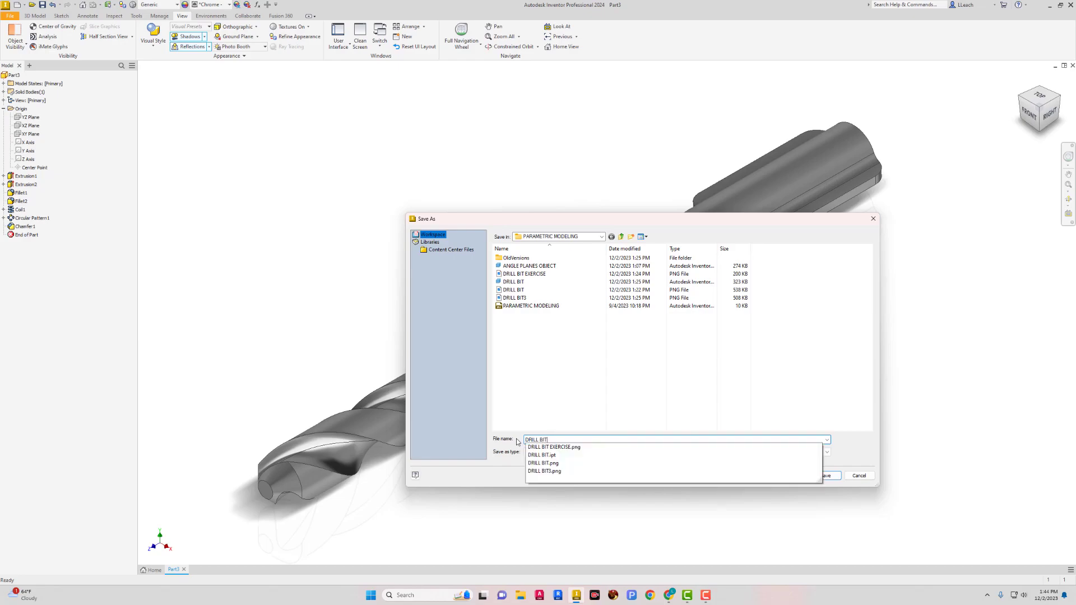
type("T ")
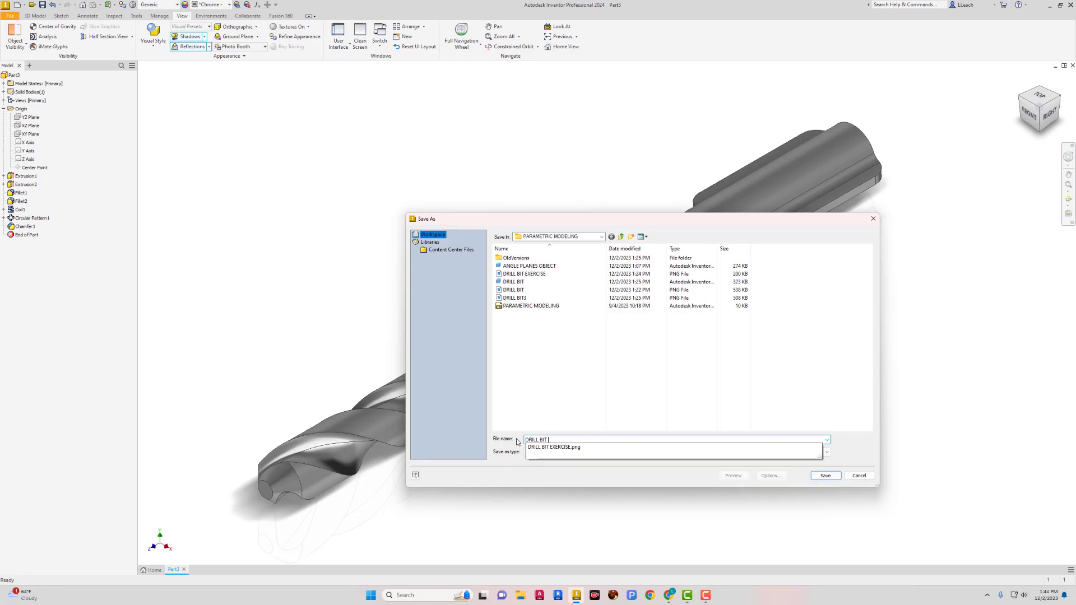
type("4")
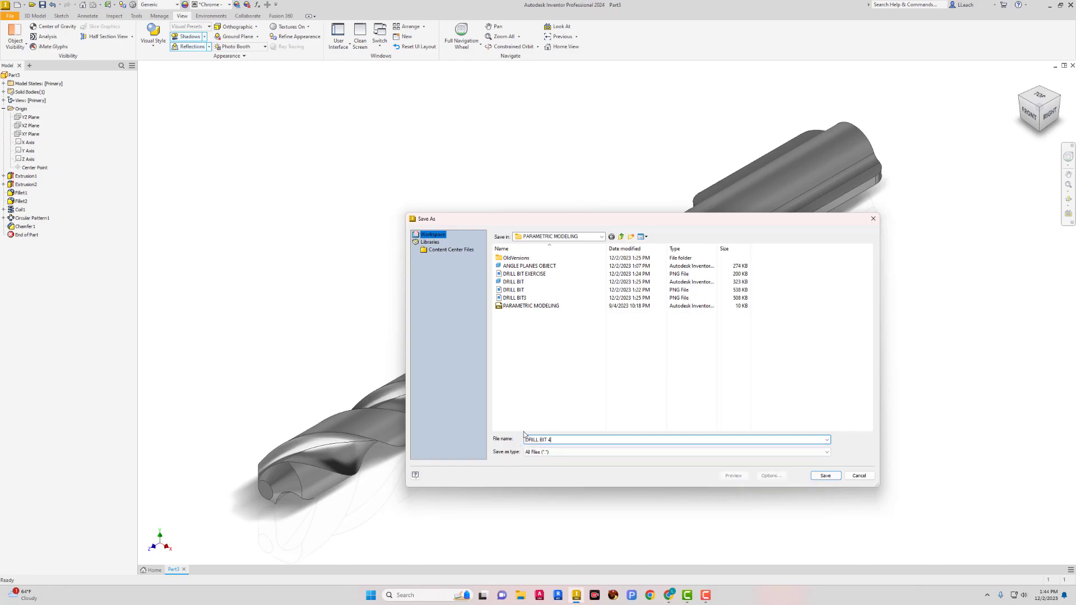
left_click(826, 475)
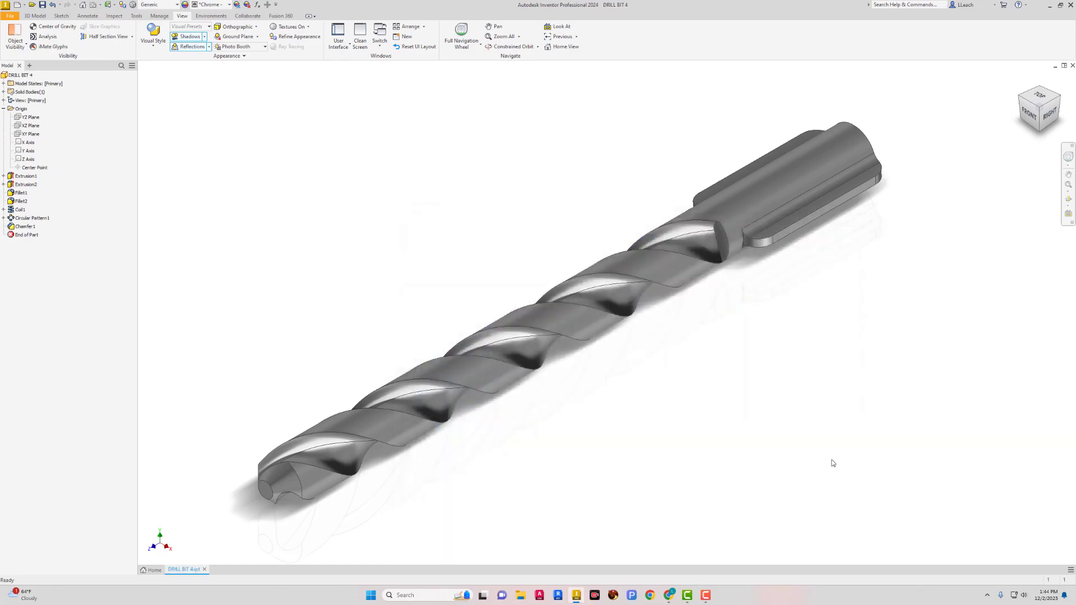